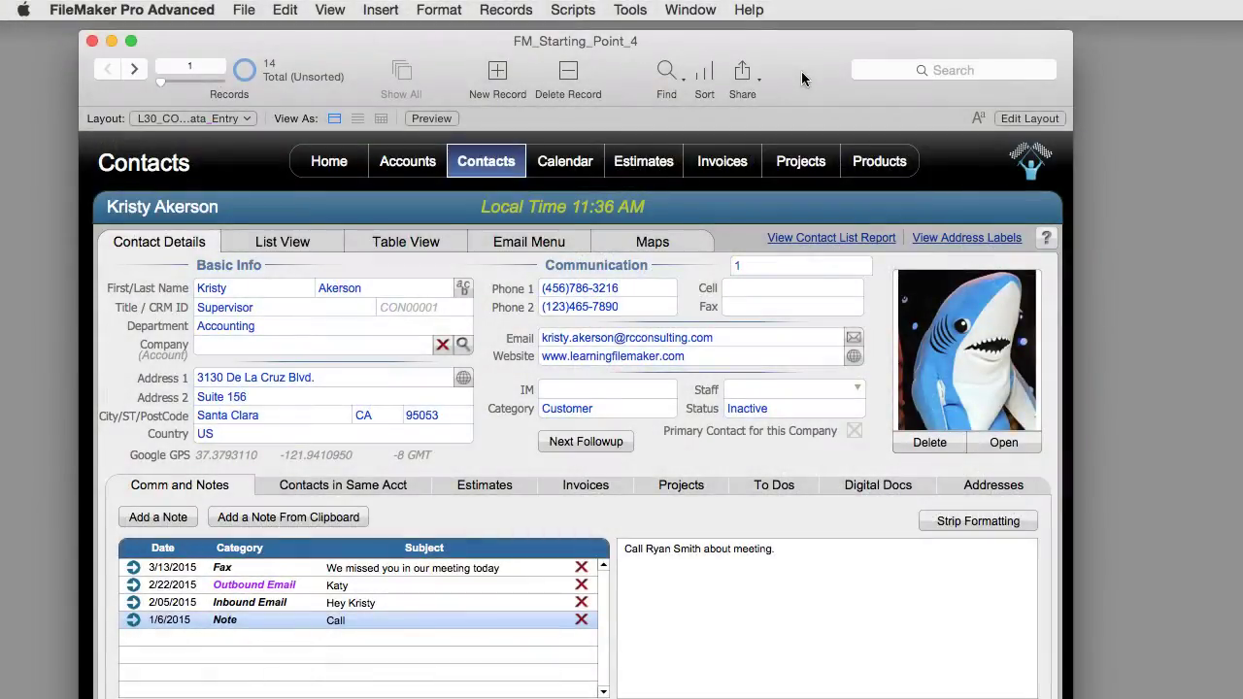
# Add blank contact record 15 (CON000003), then browse back to the first record and forward to record 8.
pyautogui.moveTo(801, 72); pyautogui.dragTo(802, 70)
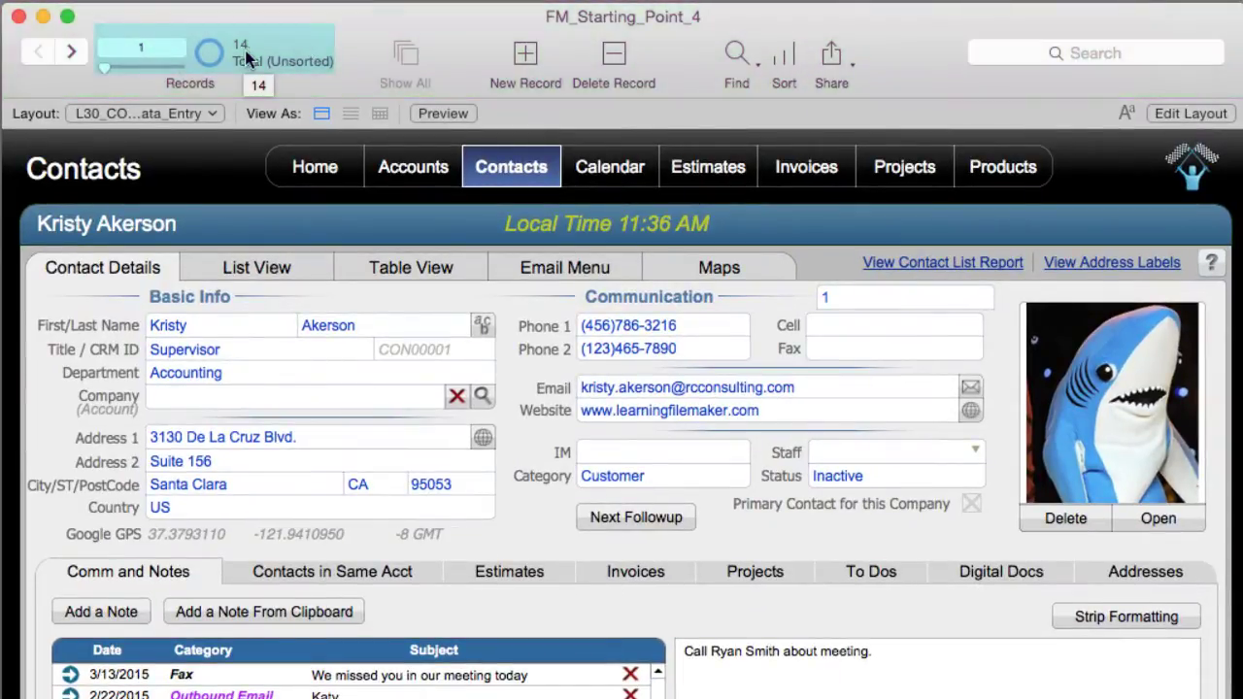
pyautogui.click(526, 58)
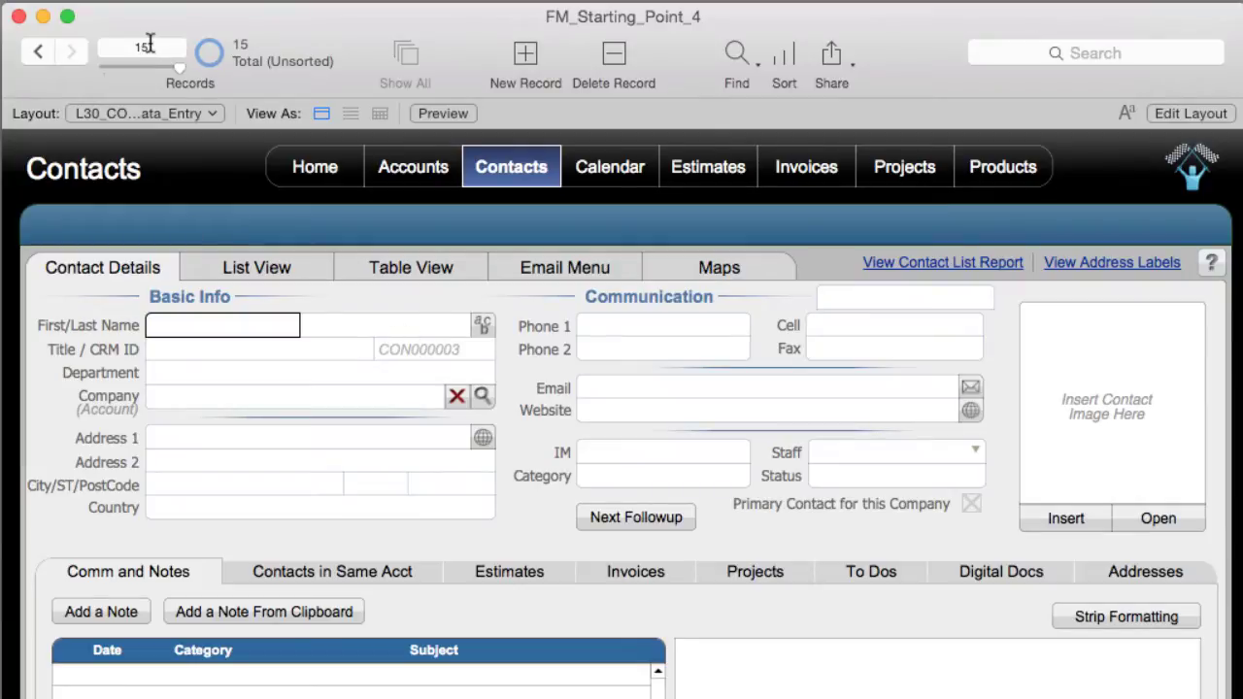
pyautogui.click(38, 52)
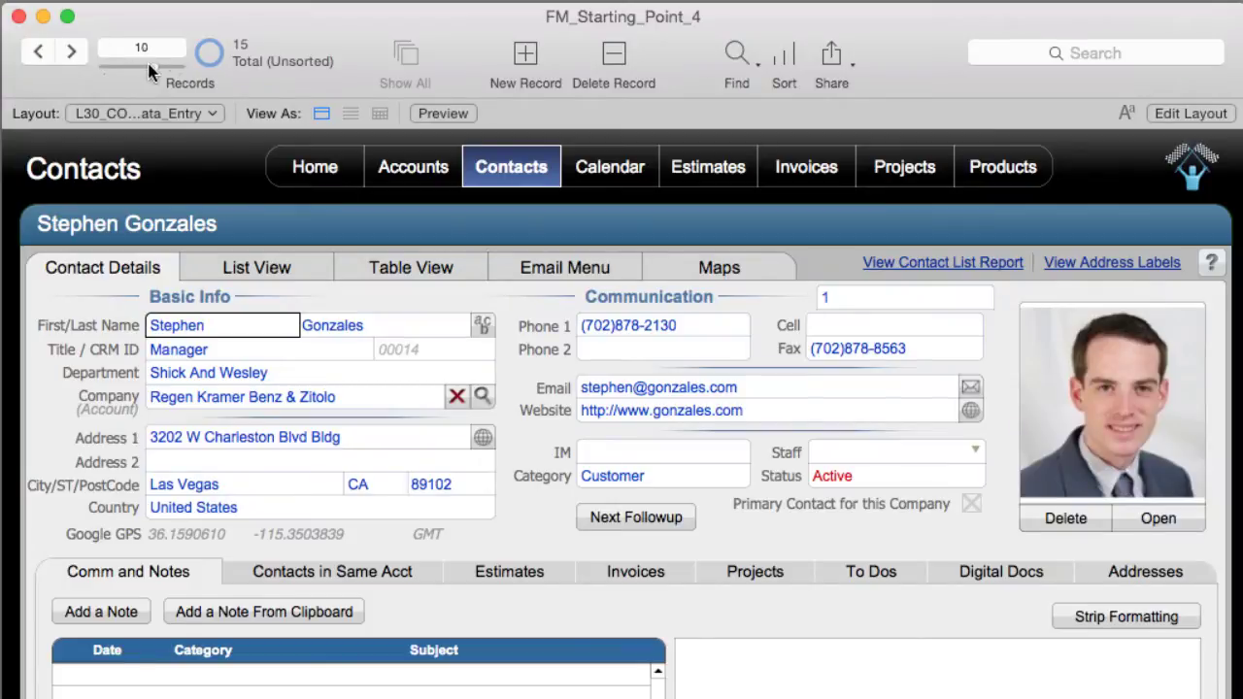
pyautogui.moveTo(126, 76); pyautogui.dragTo(88, 76)
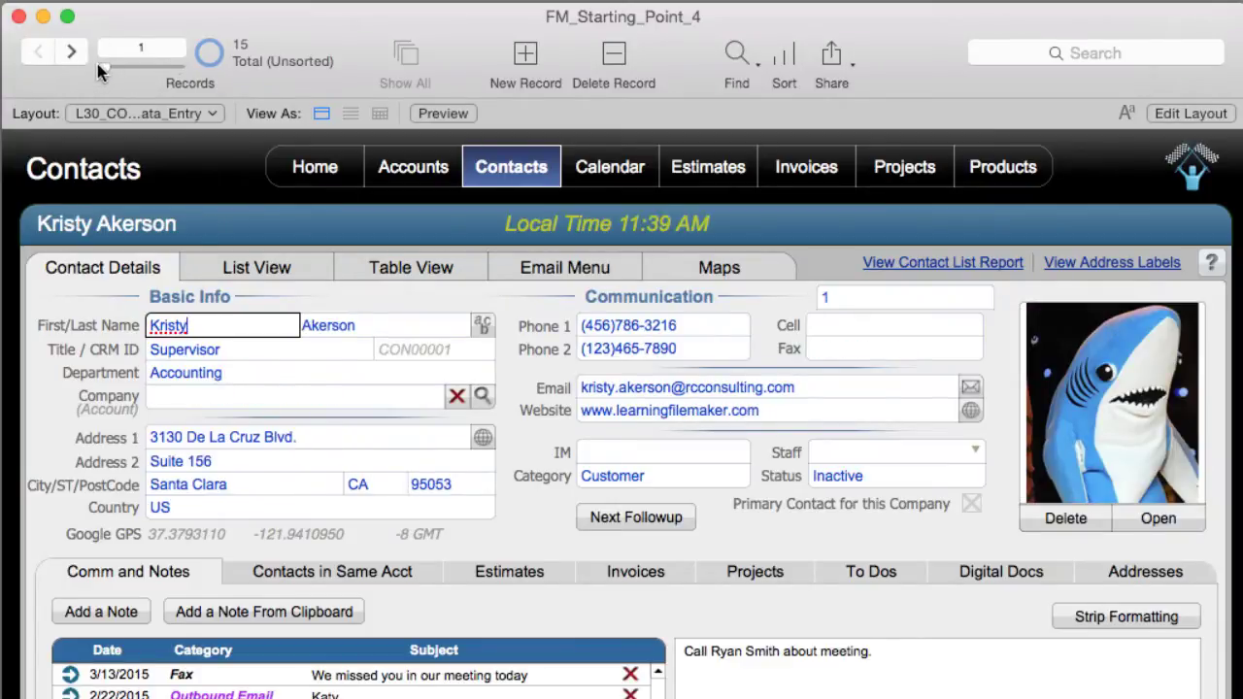
pyautogui.moveTo(102, 64); pyautogui.dragTo(195, 66)
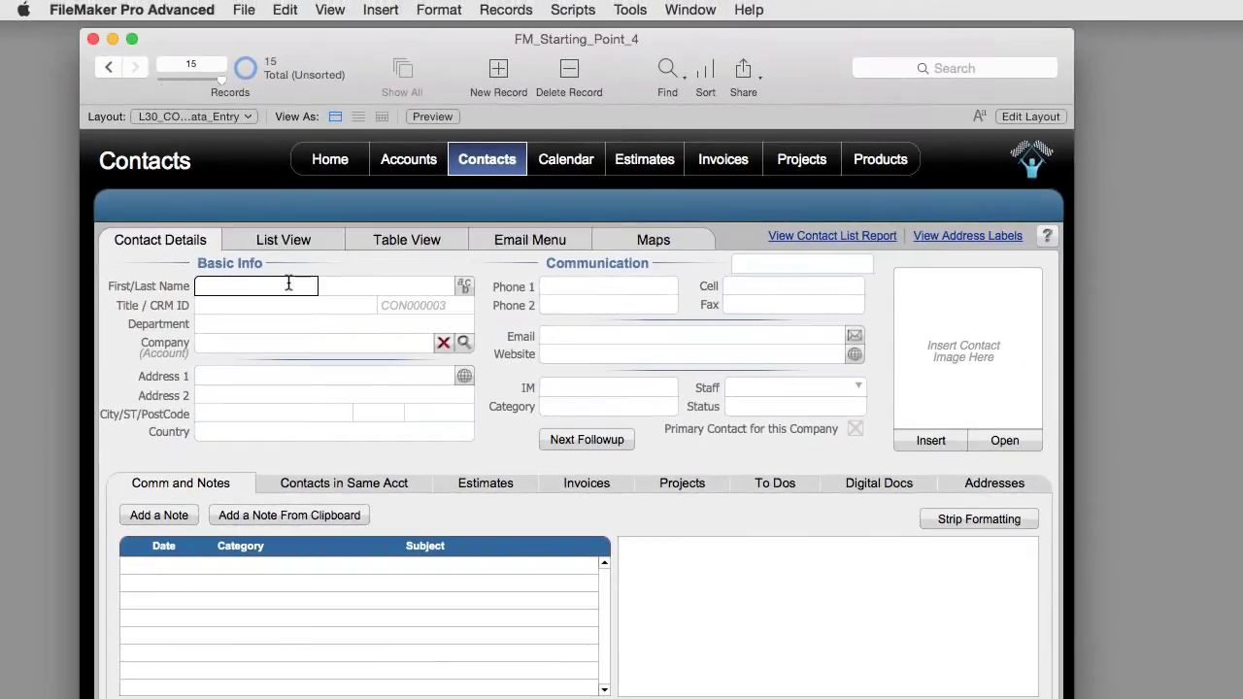
pyautogui.write('Richard')
pyautogui.press('Tab')
pyautogui.write('Carlton')
pyautogui.press('Tab')
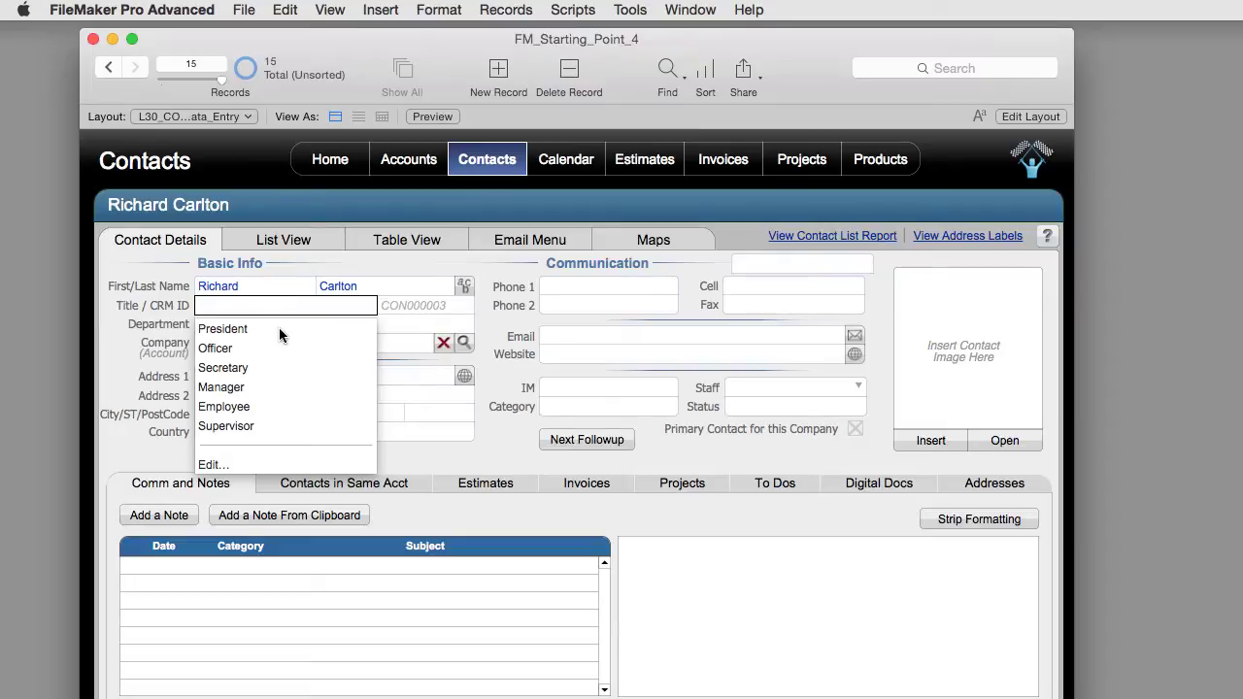
pyautogui.click(396, 345)
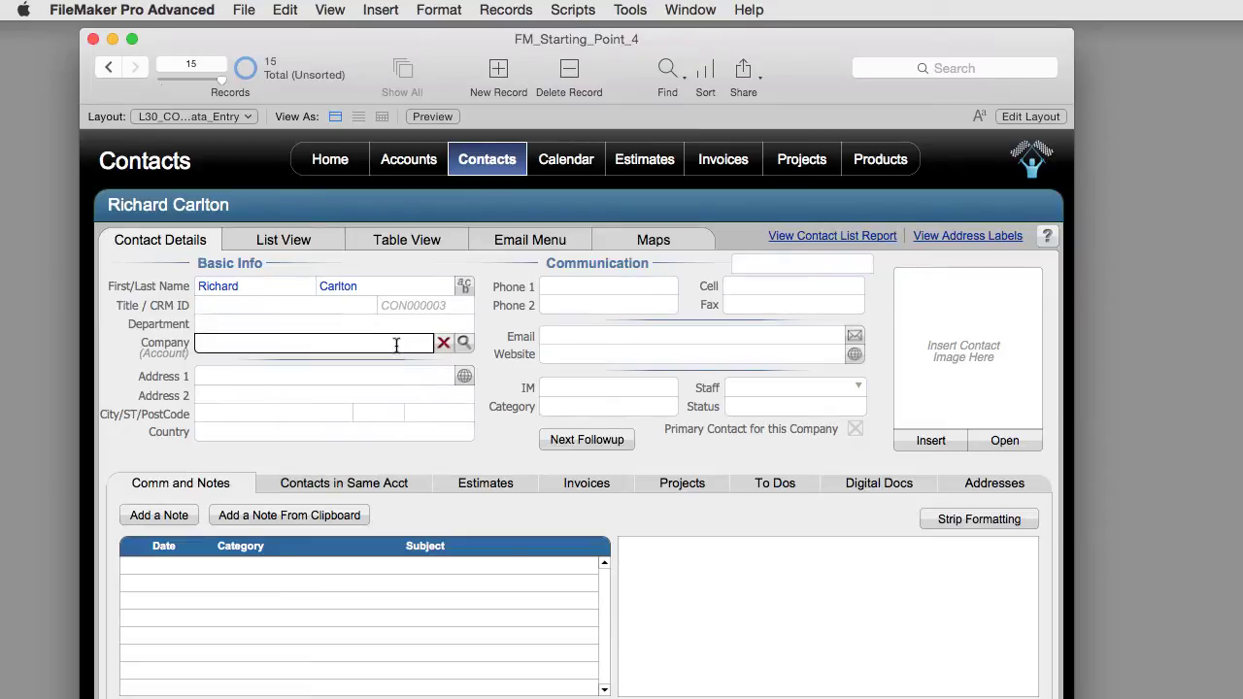
pyautogui.click(331, 376)
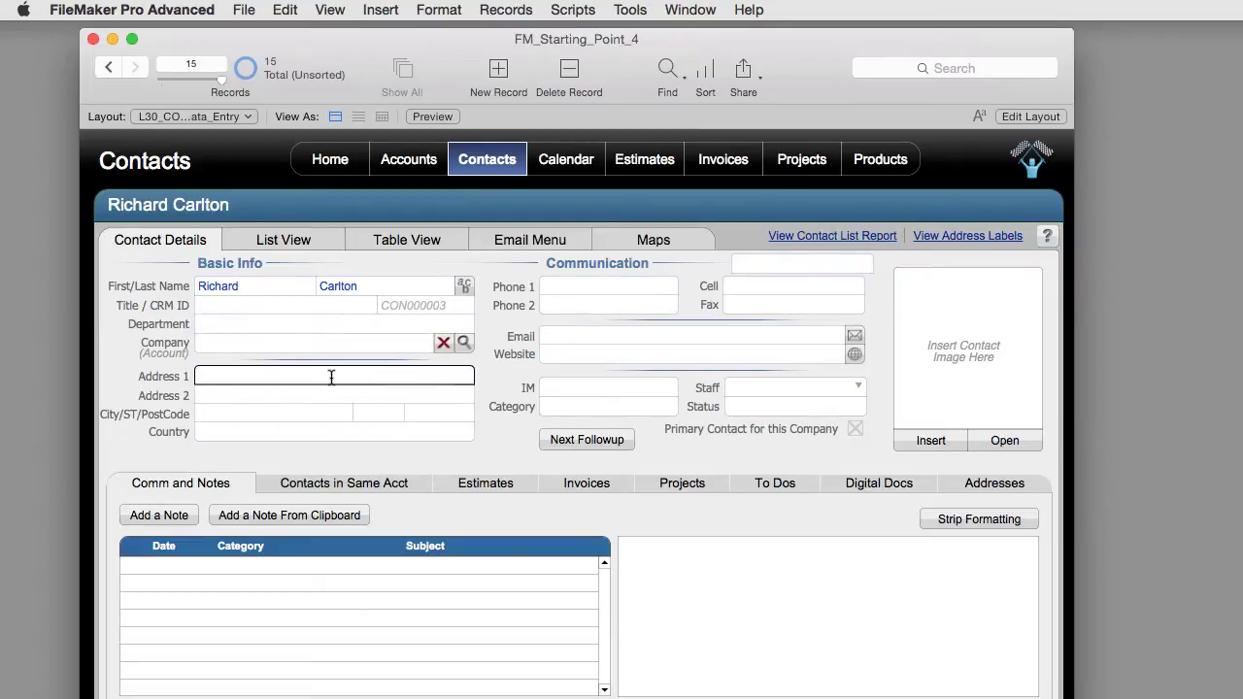
pyautogui.write('543 Maple Street')
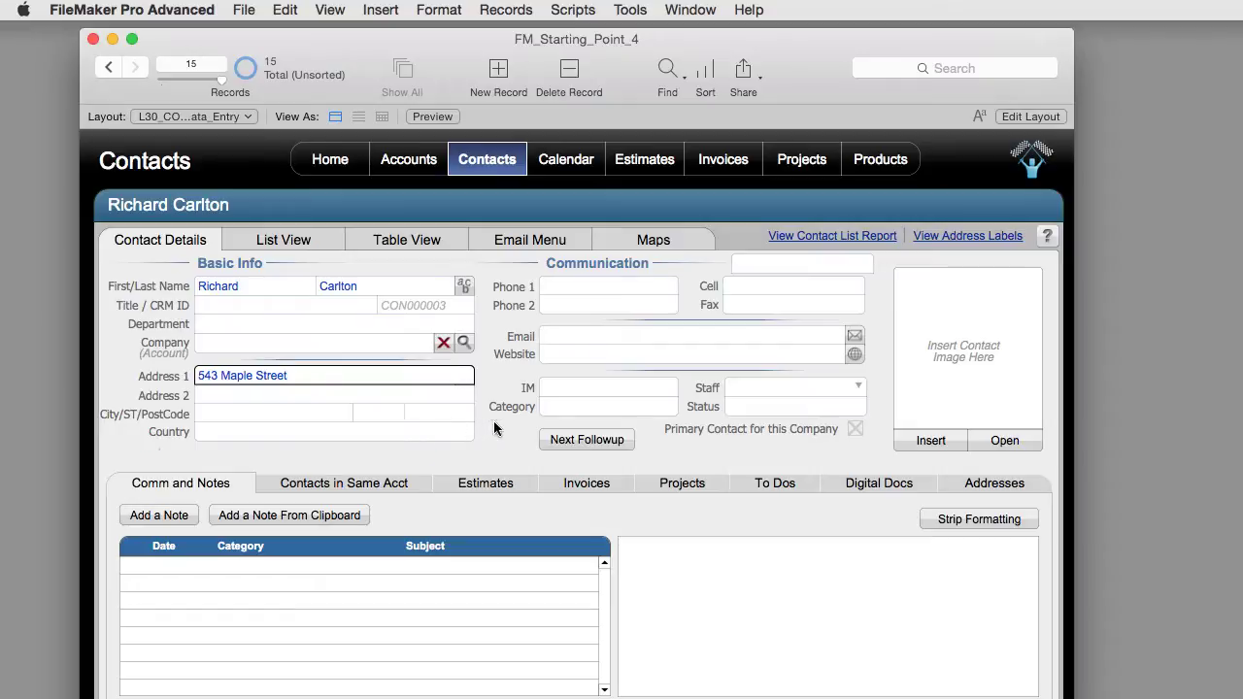
# Create record 16 for Sarah Smith and commit it.
pyautogui.click(497, 70)
pyautogui.write('Sarah')
pyautogui.press('Tab')
pyautogui.write('Smith')
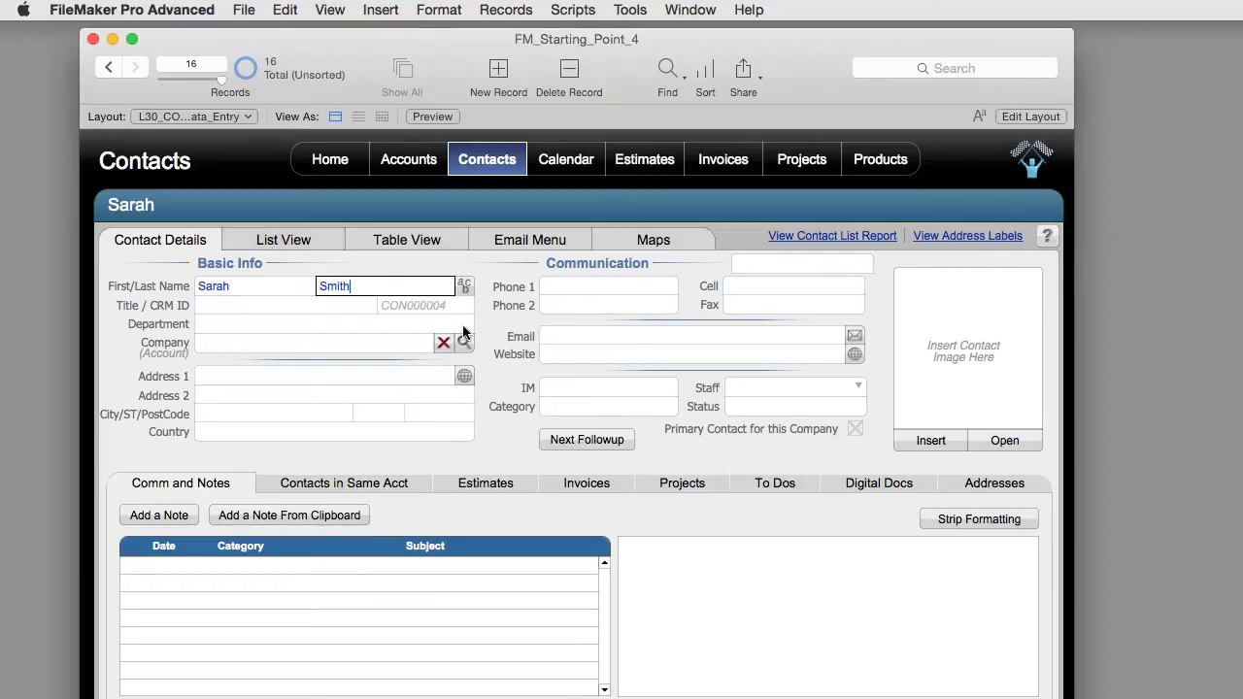
pyautogui.click(503, 304)
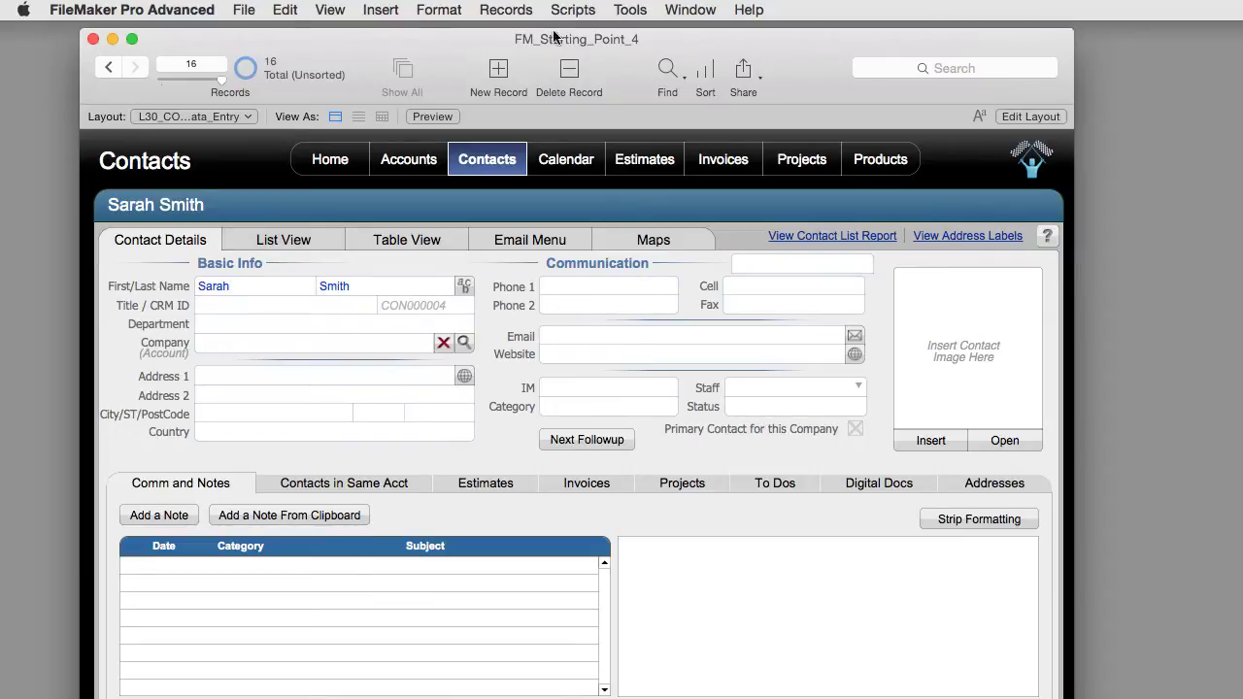
pyautogui.click(515, 10)
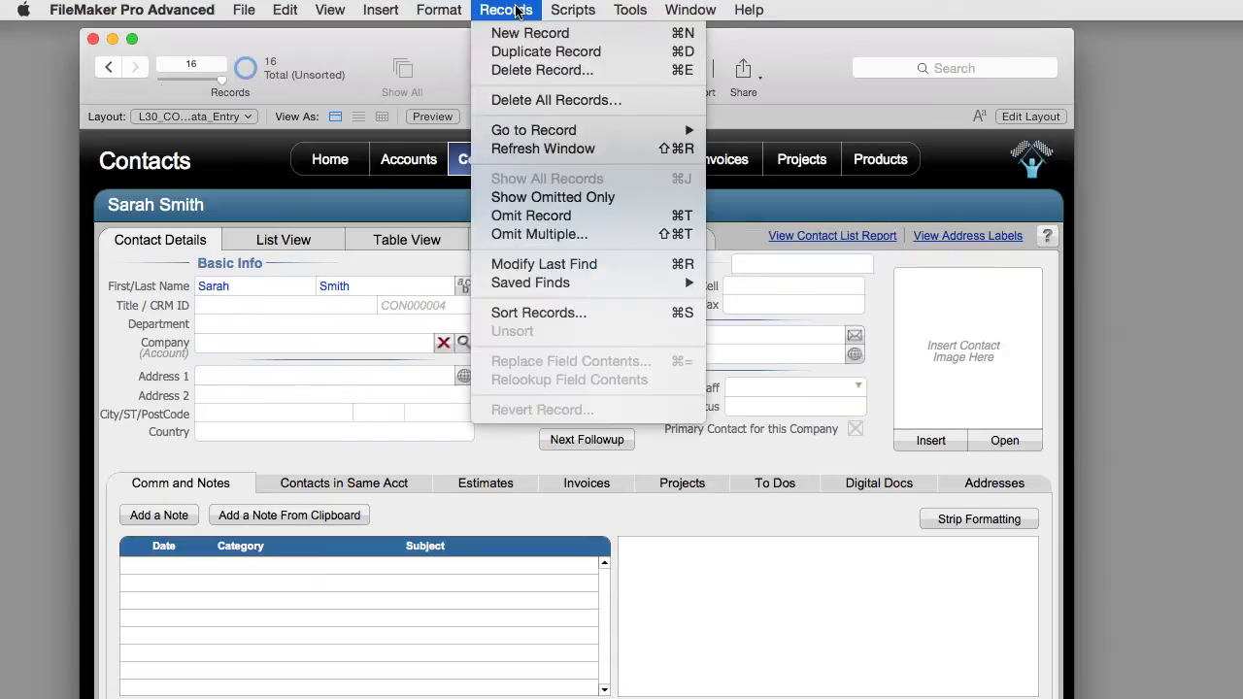
# Duplicate Sarah Smith as record 17, rename its first name to Paul, and return Home.
pyautogui.click(543, 51)
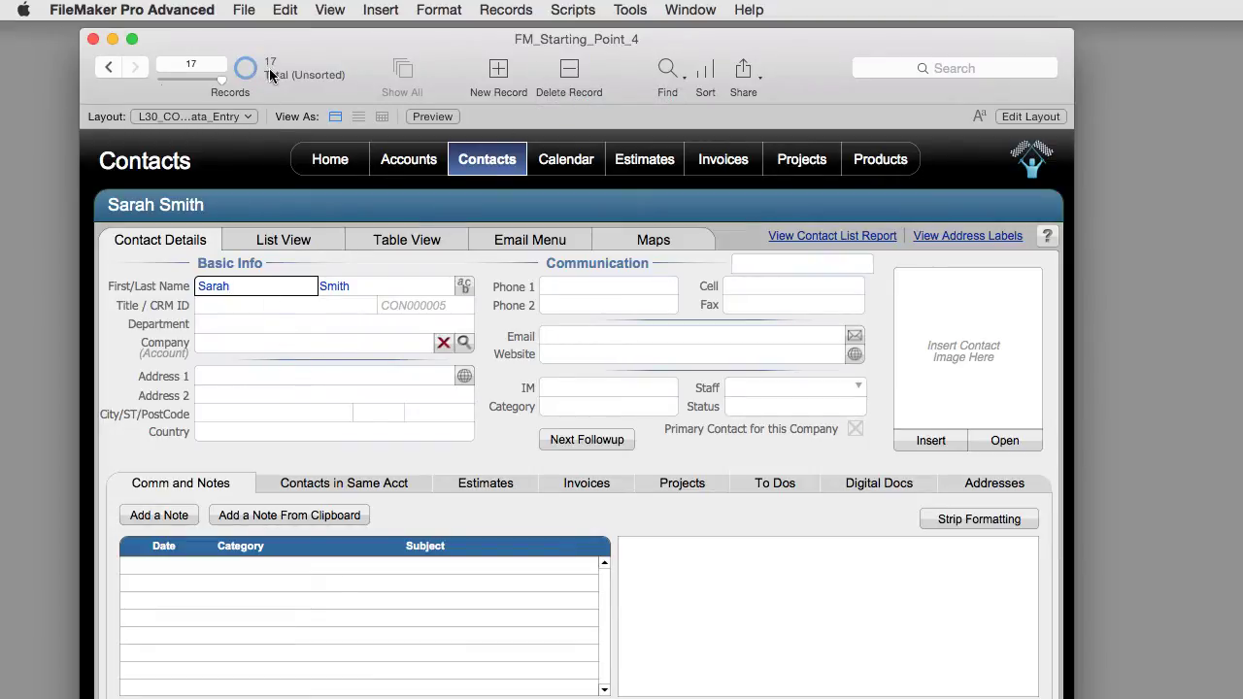
pyautogui.click(110, 68)
pyautogui.doubleClick(263, 286)
pyautogui.write('Paul')
pyautogui.click(110, 67)
pyautogui.click(135, 67)
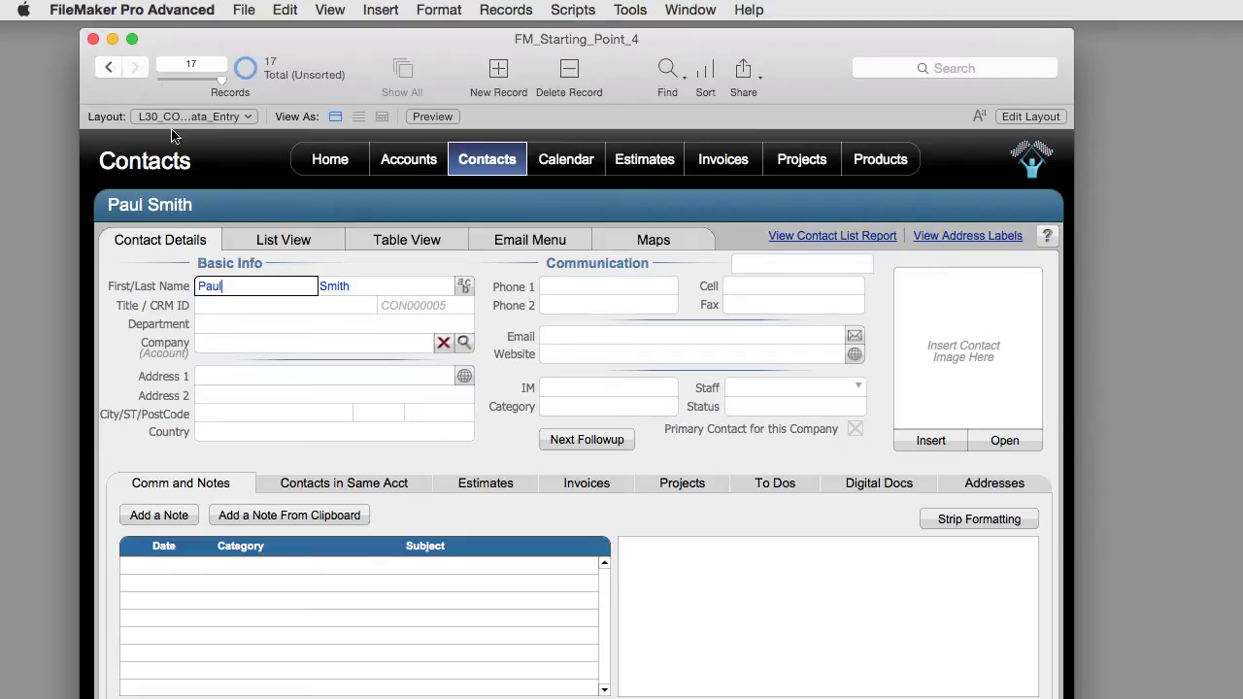
pyautogui.click(502, 358)
pyautogui.click(350, 159)
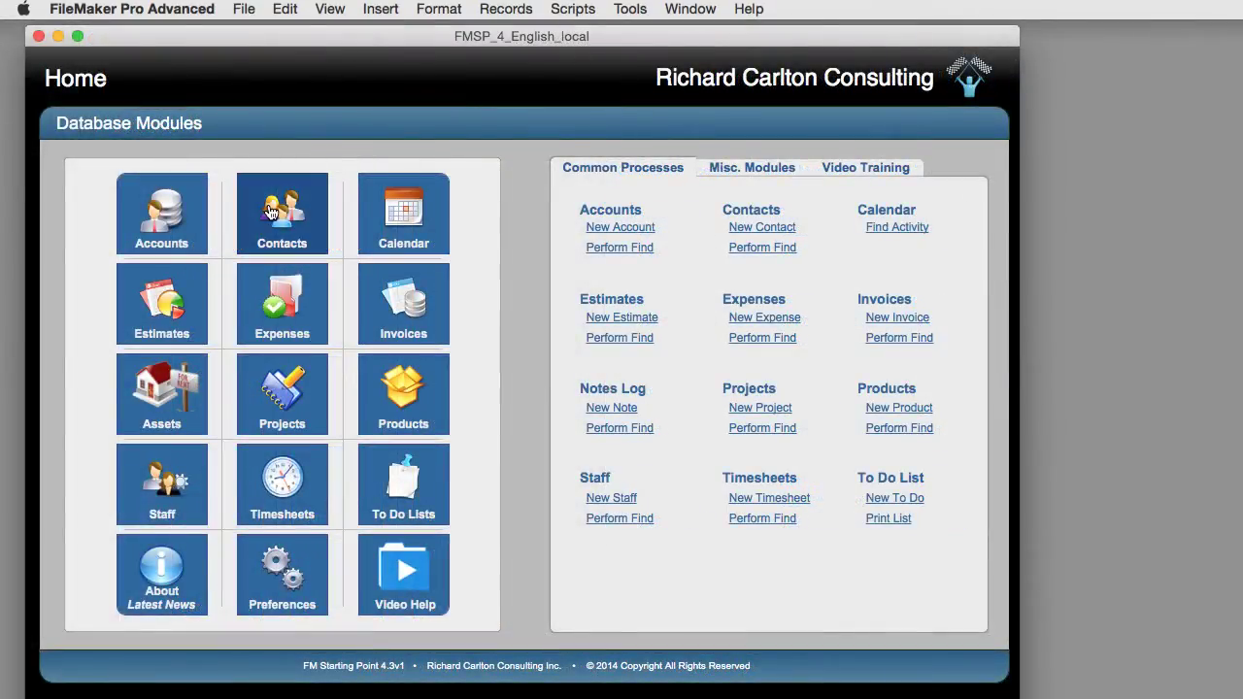
# Open the Contacts module, showing 349,999 unsorted records, and shift the window slightly right.
pyautogui.click(272, 212)
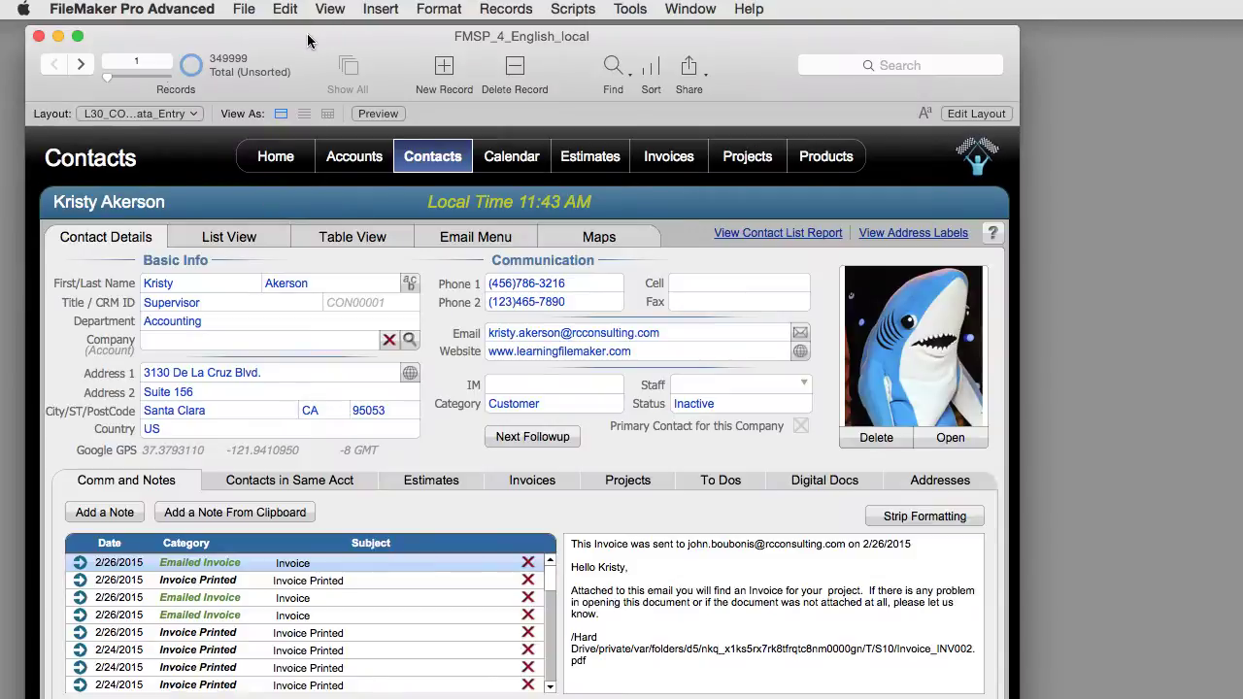
pyautogui.moveTo(308, 40); pyautogui.dragTo(323, 43)
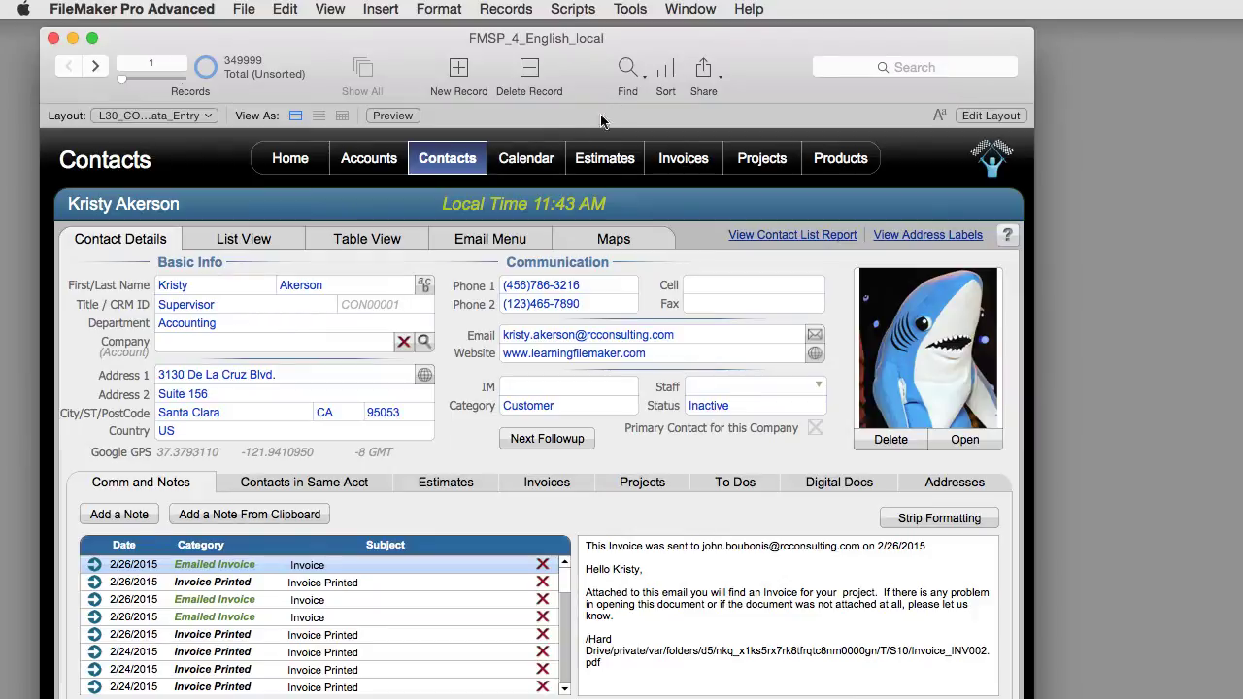
# Find contacts whose state is CO, yielding 7,517 of 349,999 records.
pyautogui.click(628, 70)
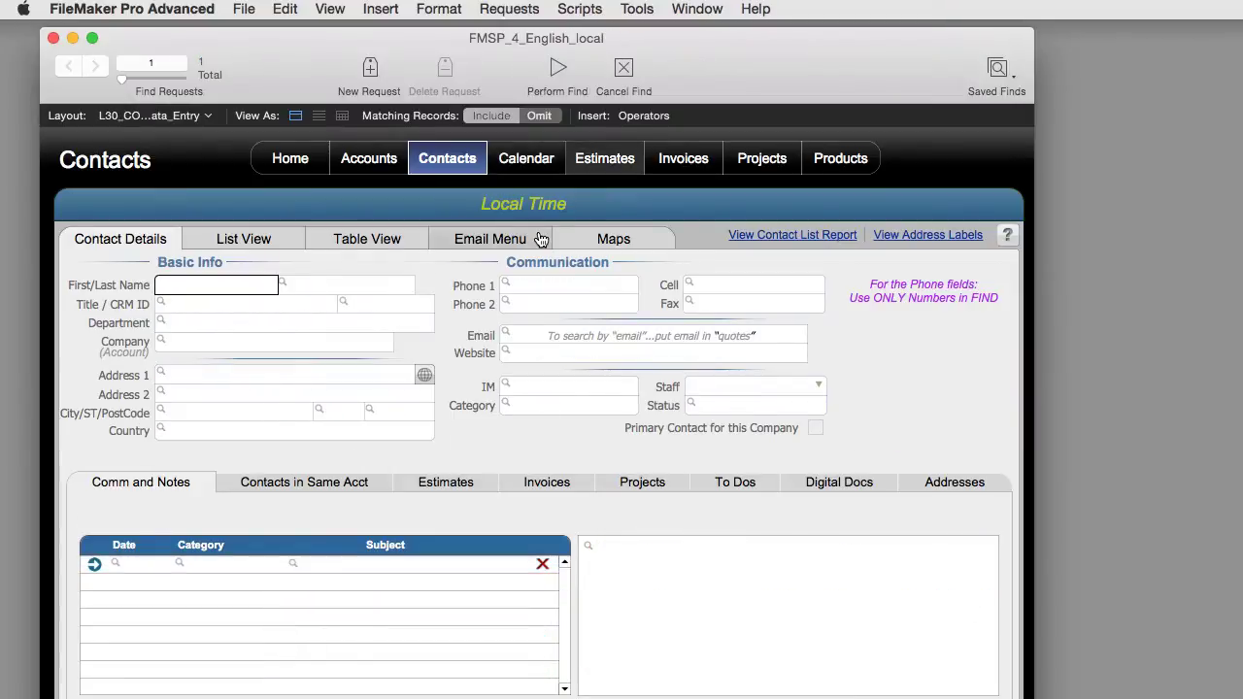
pyautogui.click(338, 410)
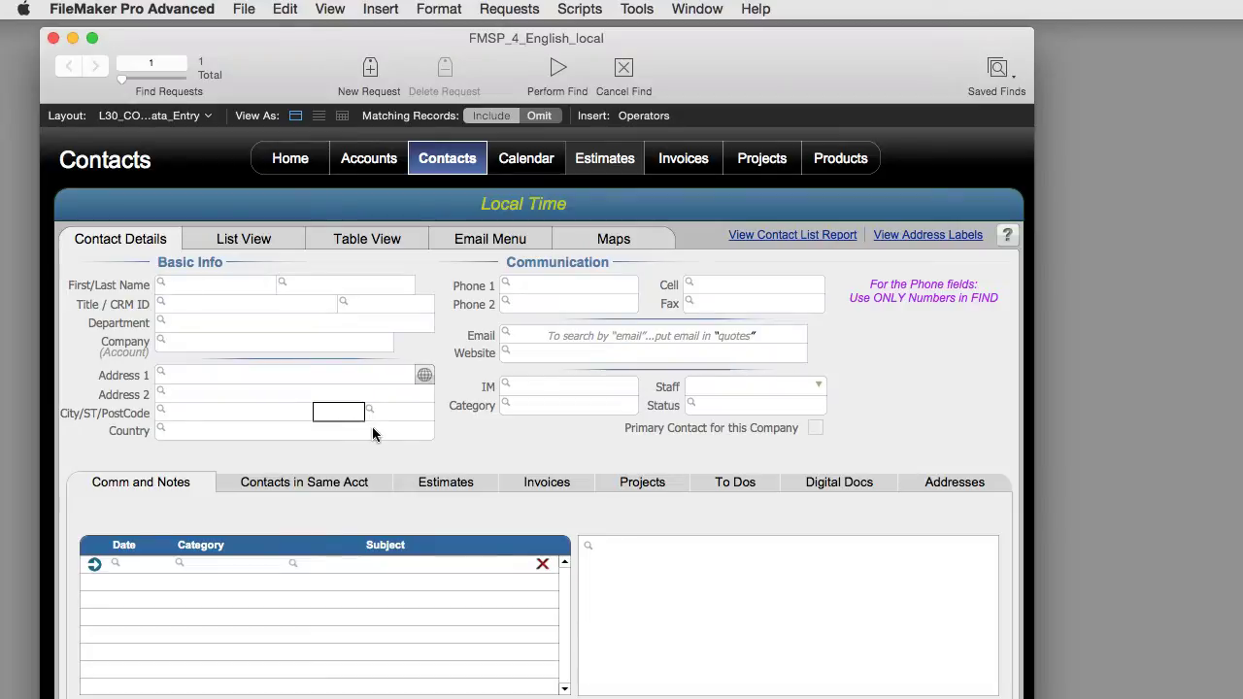
pyautogui.write('CO')
pyautogui.click(560, 68)
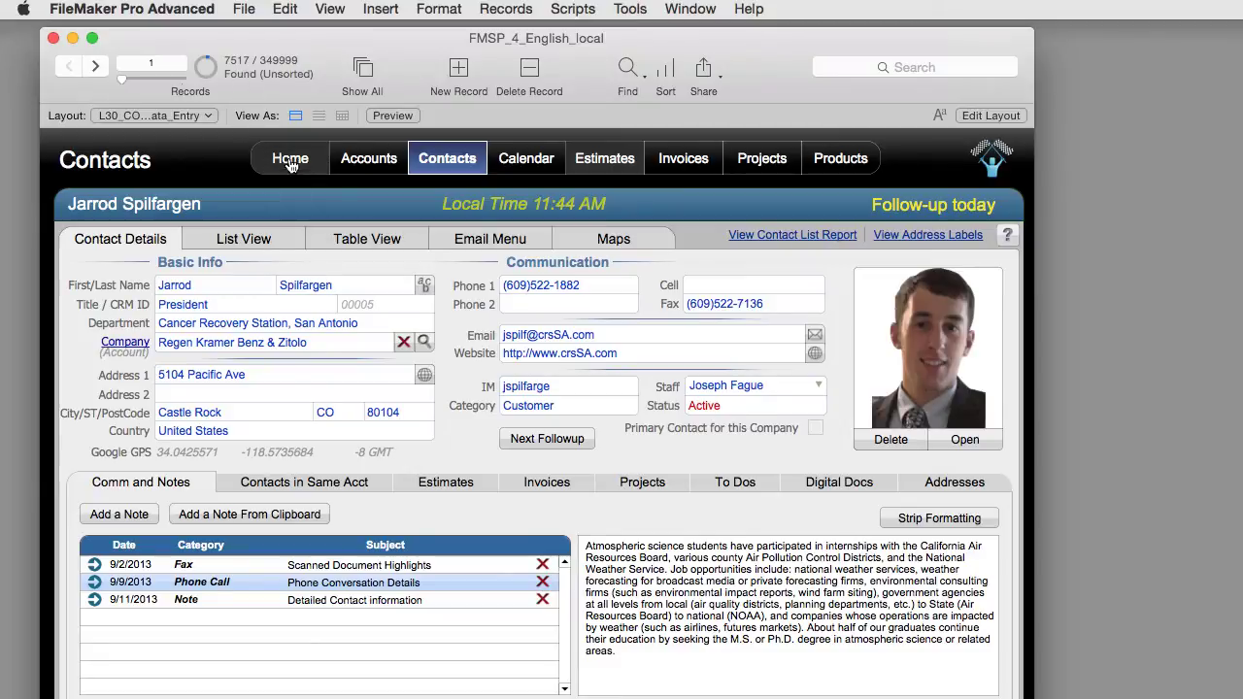
# Show the 7,517 CO contacts in List View and scroll down through them.
pyautogui.click(248, 238)
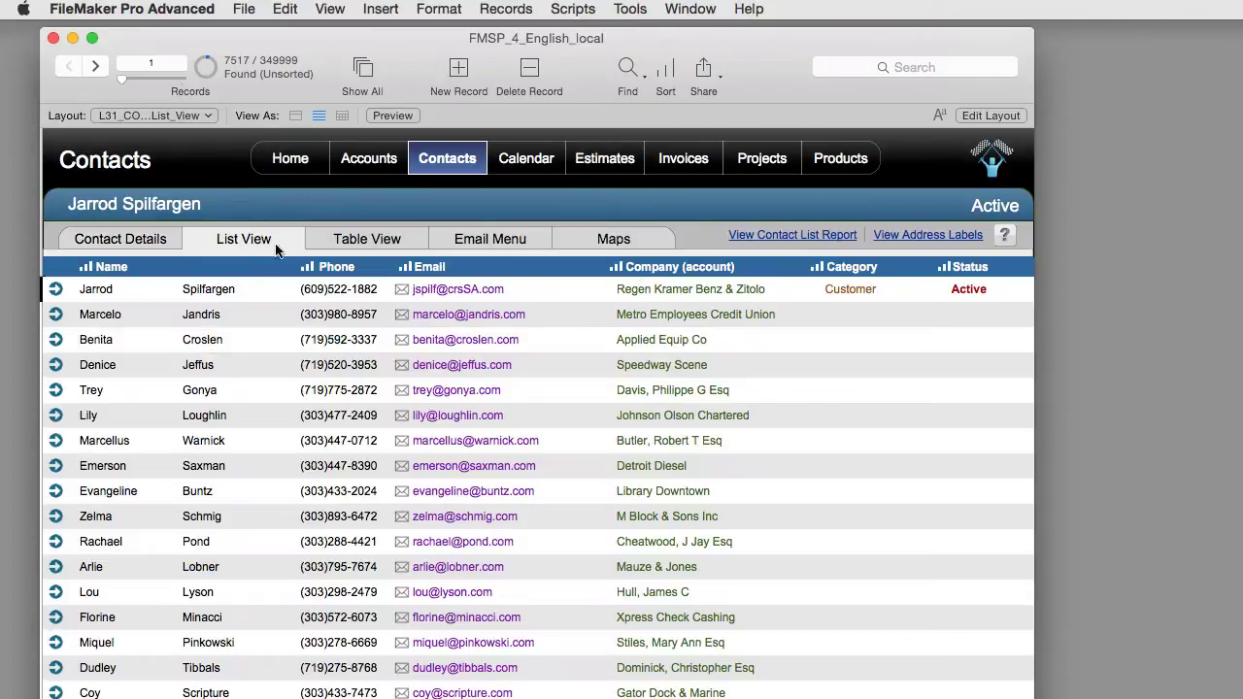
pyautogui.scroll(-10, 913, 330)
pyautogui.scroll(-15, 912, 328)
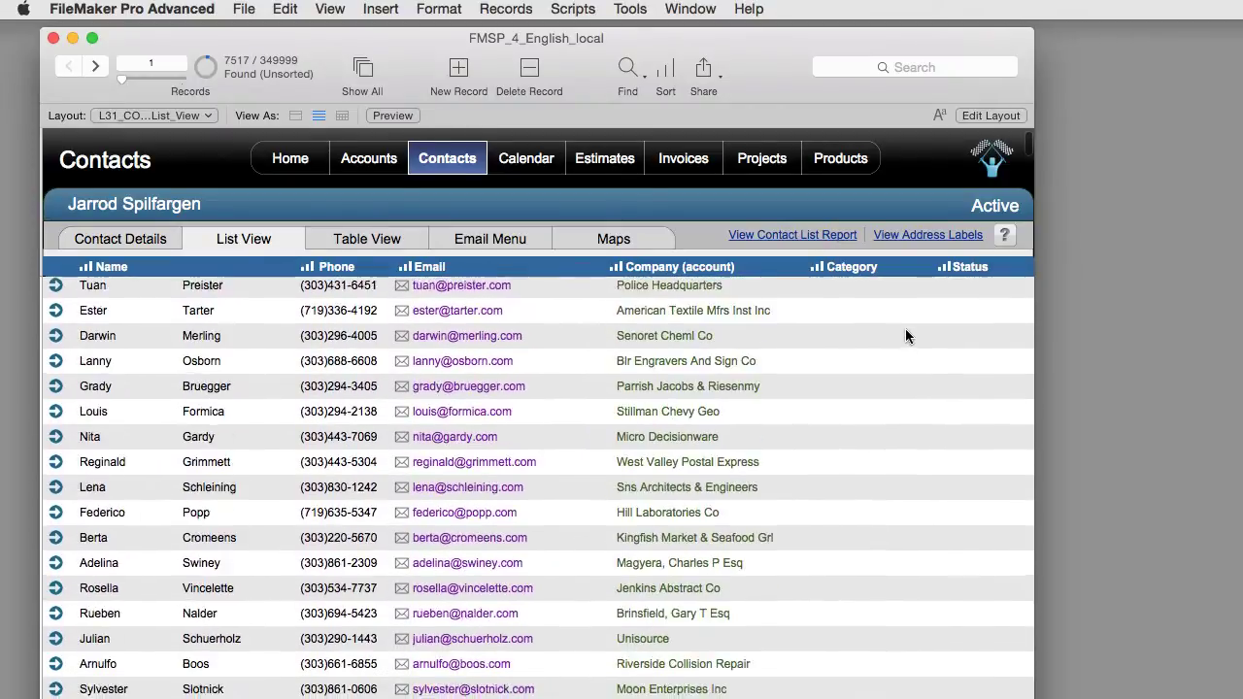
pyautogui.scroll(-15, 904, 332)
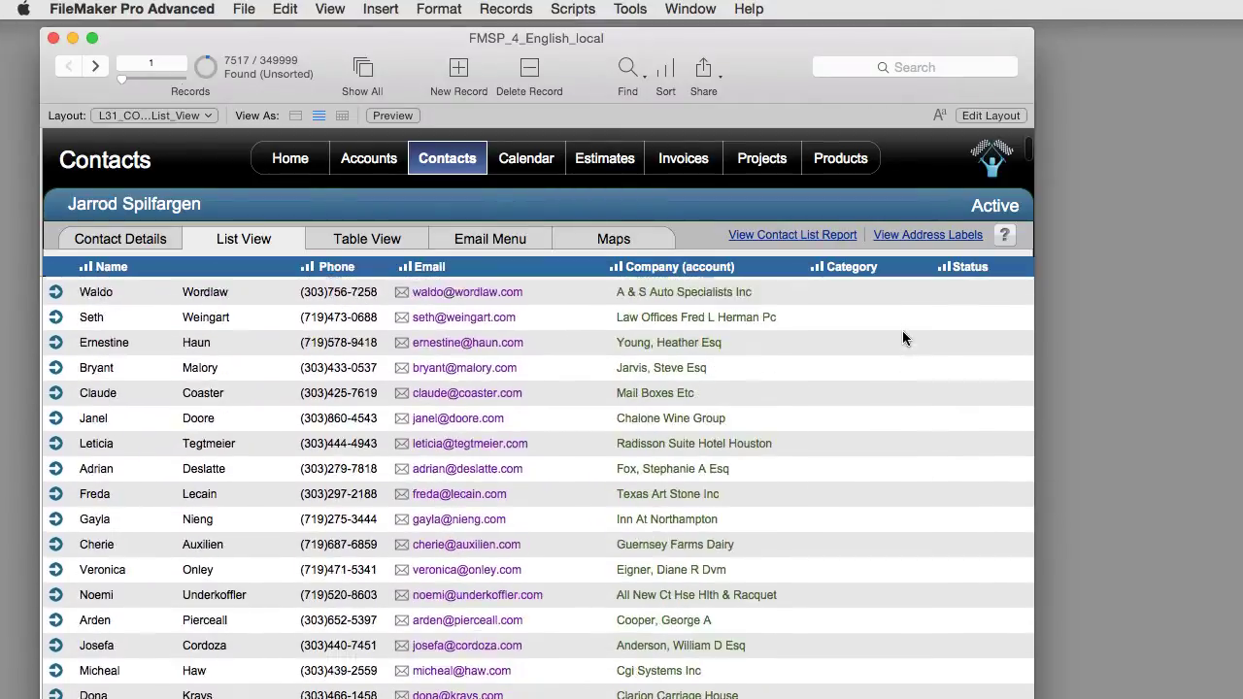
pyautogui.scroll(-15, 903, 337)
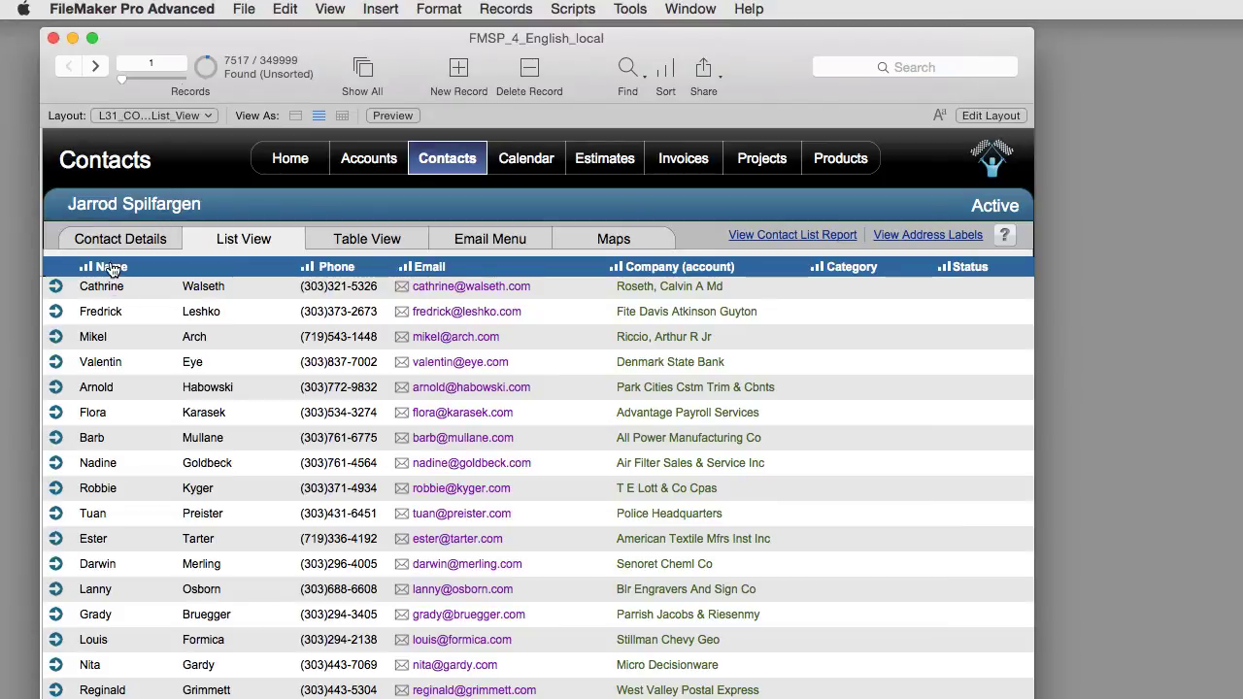
pyautogui.click(120, 240)
pyautogui.click(206, 284)
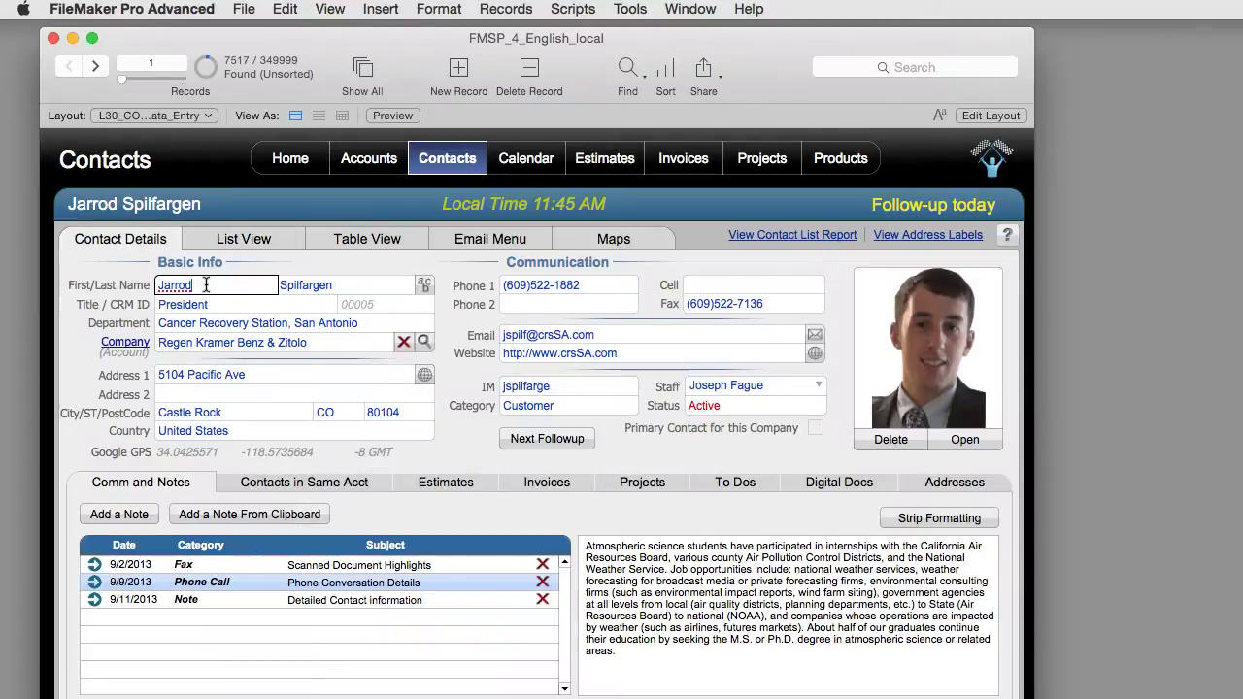
pyautogui.rightClick(197, 285)
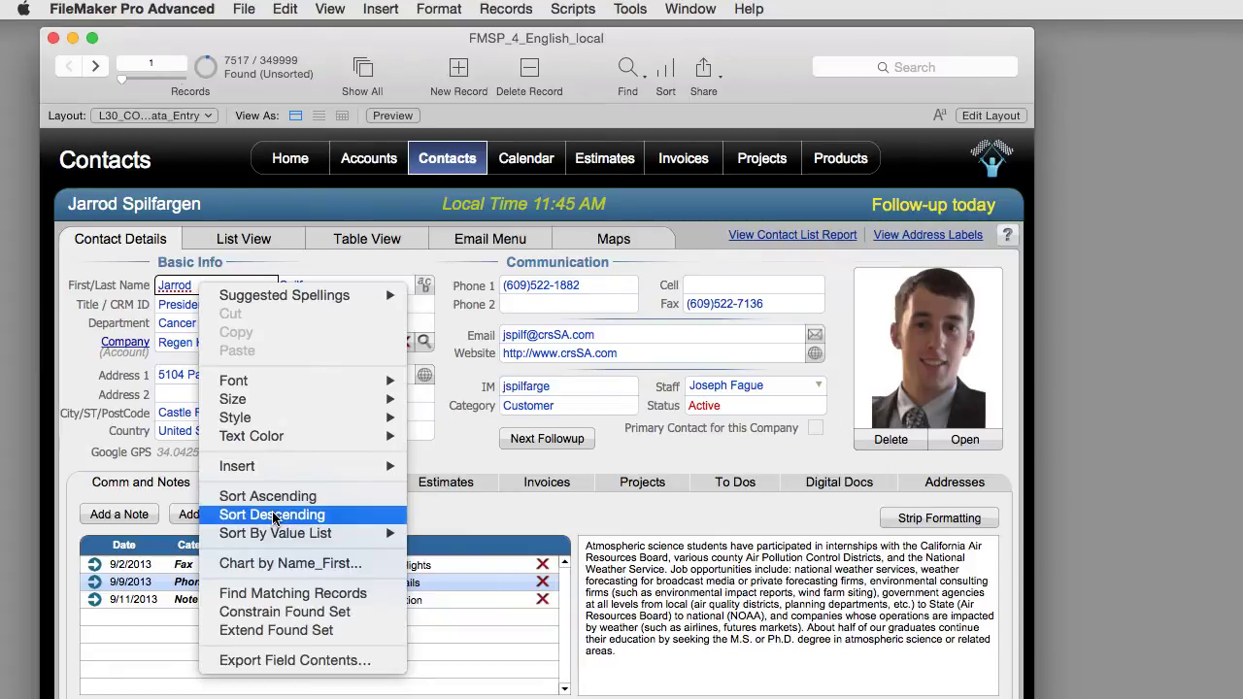
pyautogui.press('Escape')
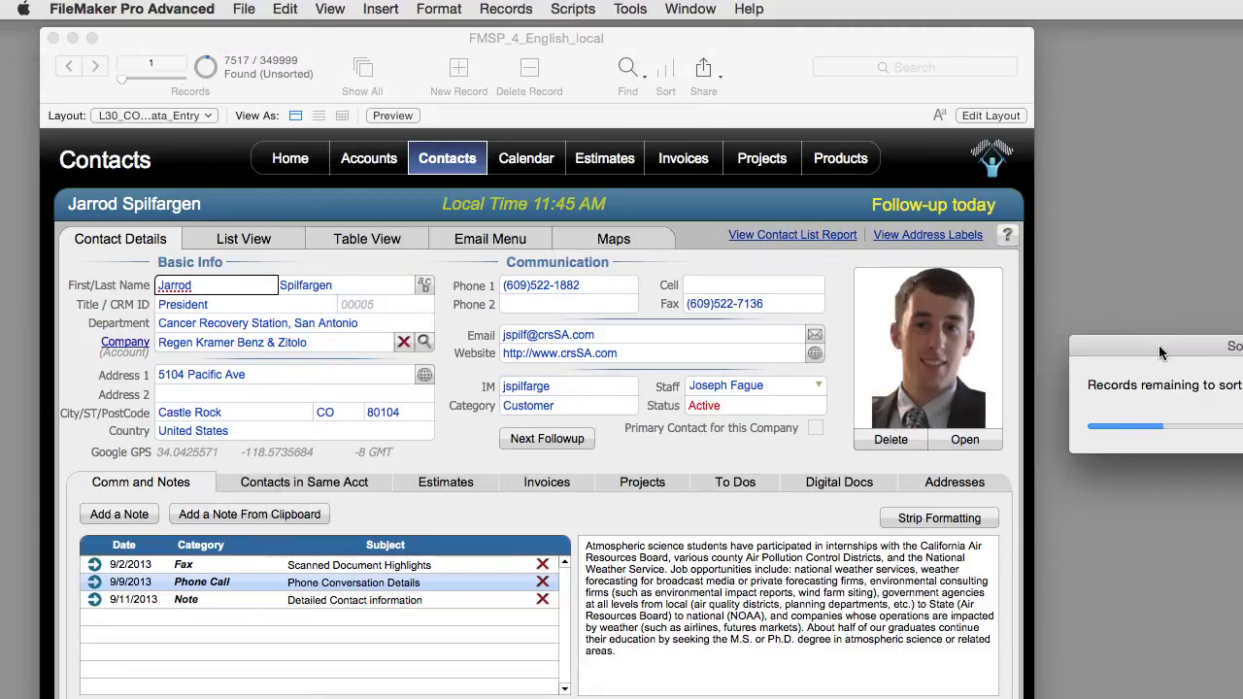
pyautogui.moveTo(1159, 345); pyautogui.dragTo(743, 331)
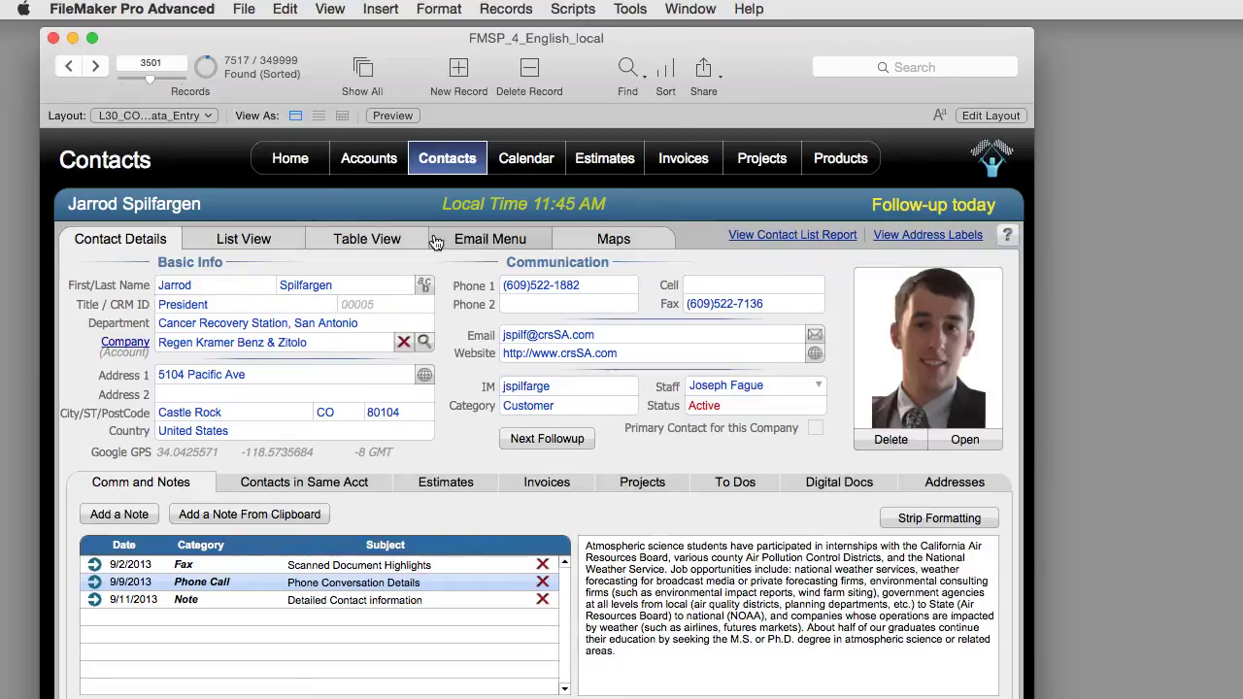
# In List View, sort the CO contacts by the Company (account) column.
pyautogui.click(258, 239)
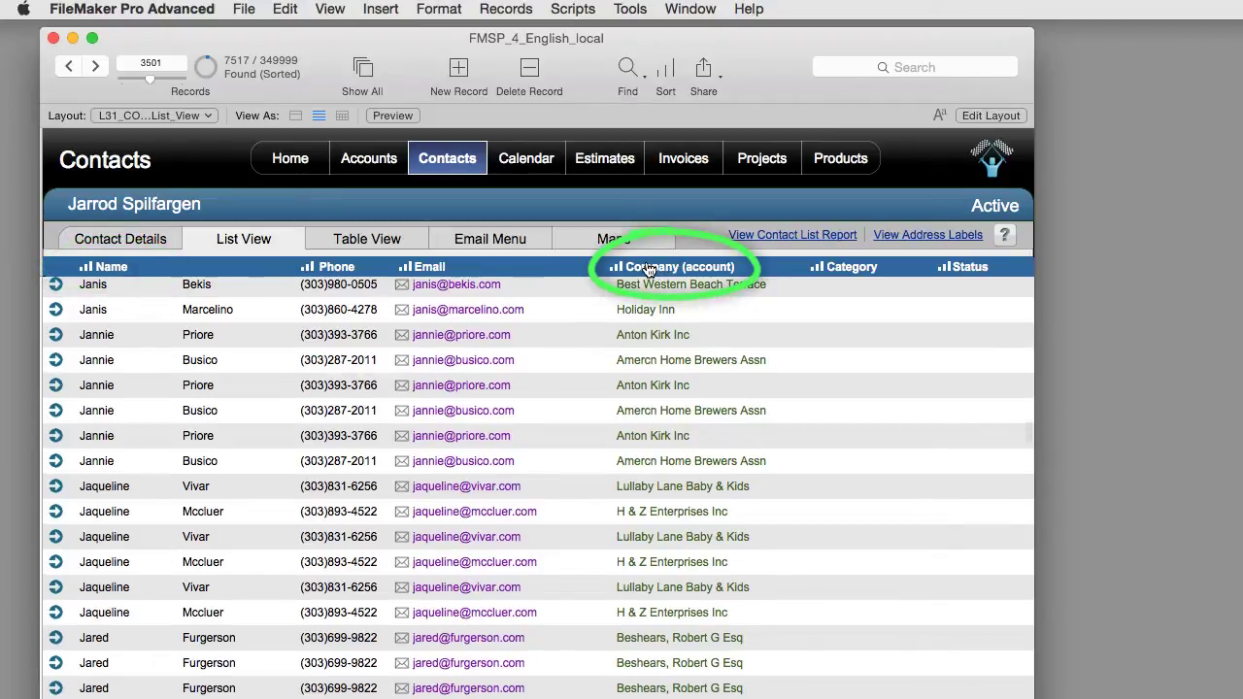
pyautogui.click(643, 270)
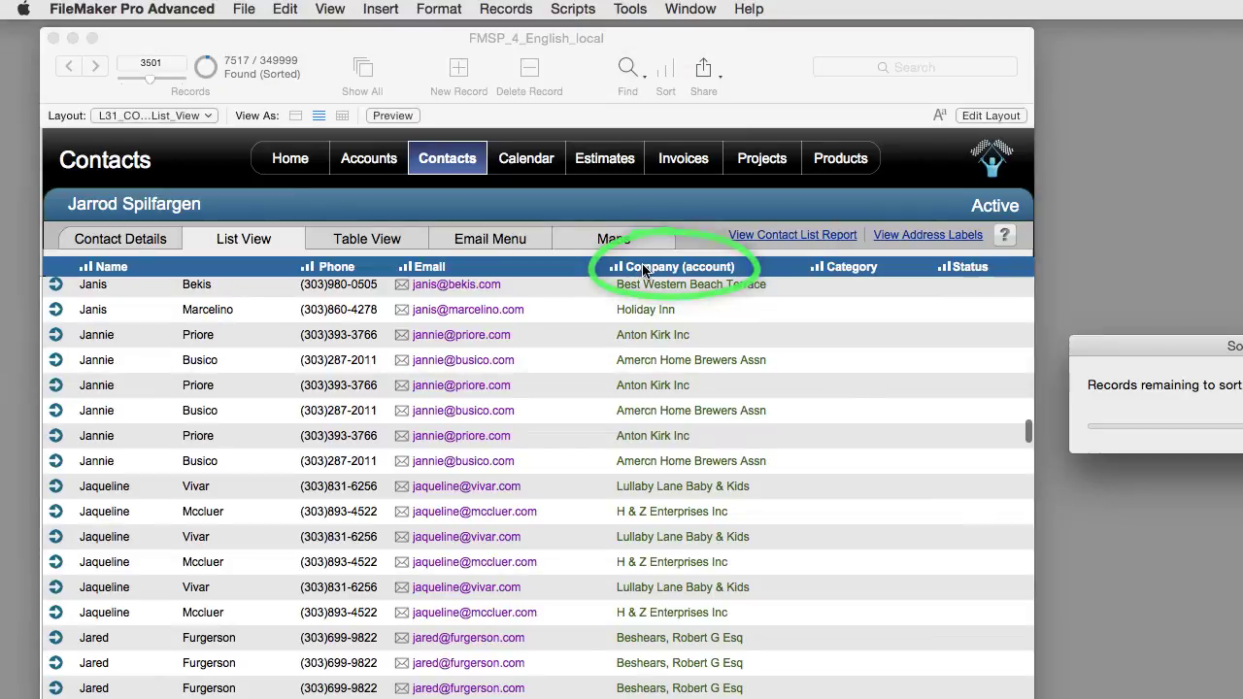
pyautogui.moveTo(1130, 348); pyautogui.dragTo(874, 344)
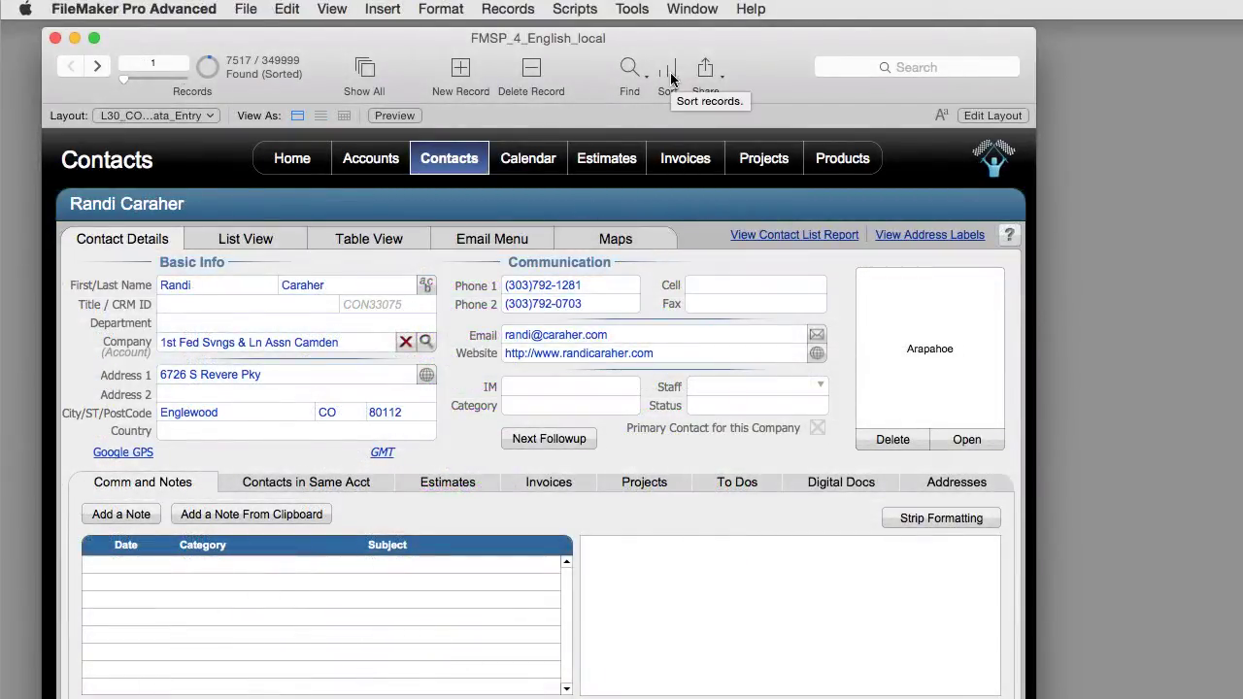
# Open Sort Records and clear Account_Name from the sort order.
pyautogui.click(670, 76)
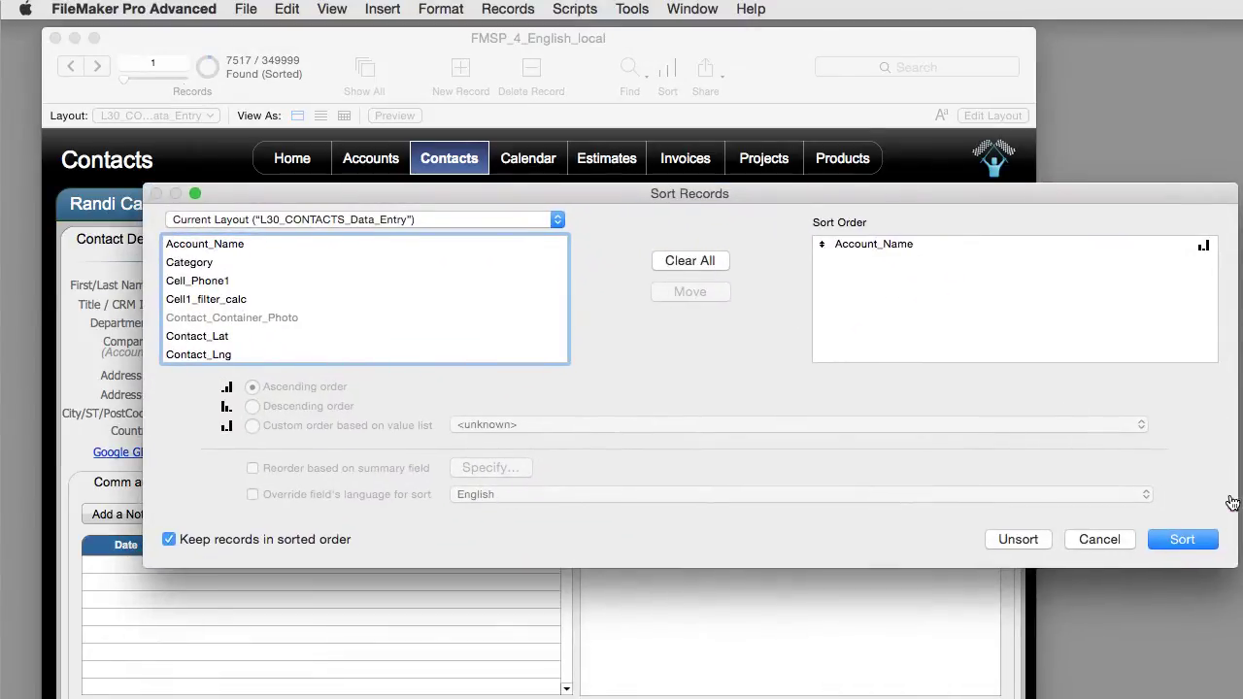
pyautogui.moveTo(1233, 501); pyautogui.dragTo(968, 503)
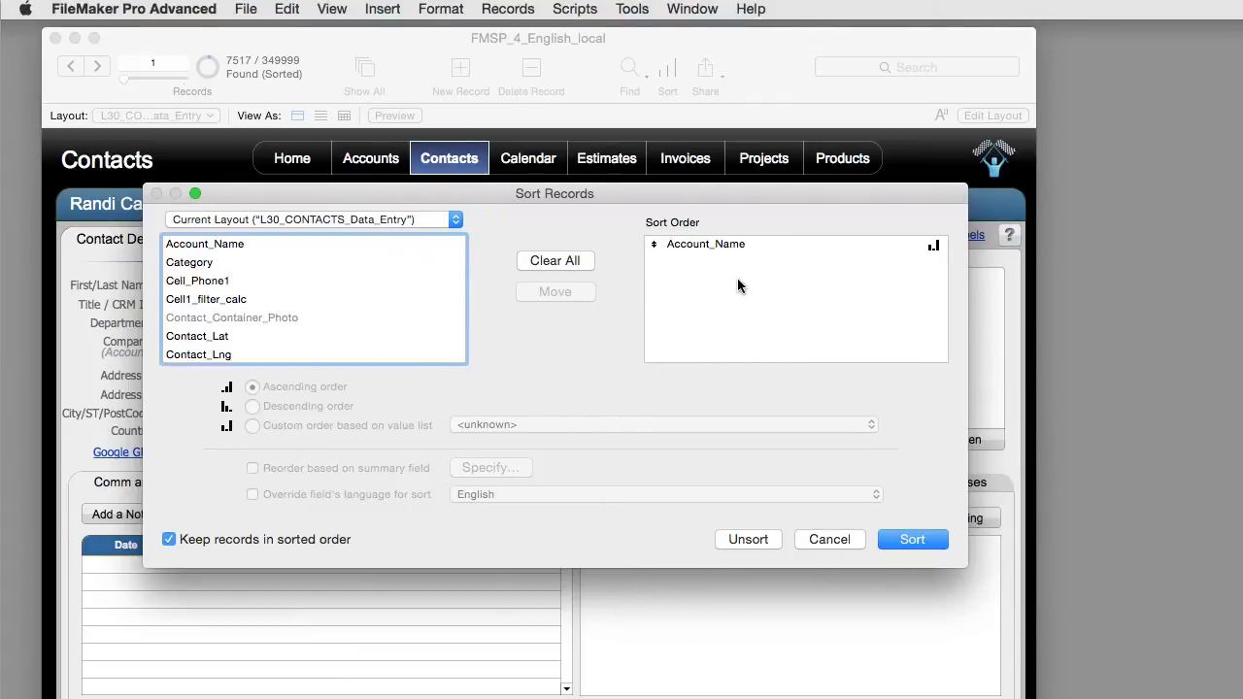
pyautogui.scroll(-5, 322, 294)
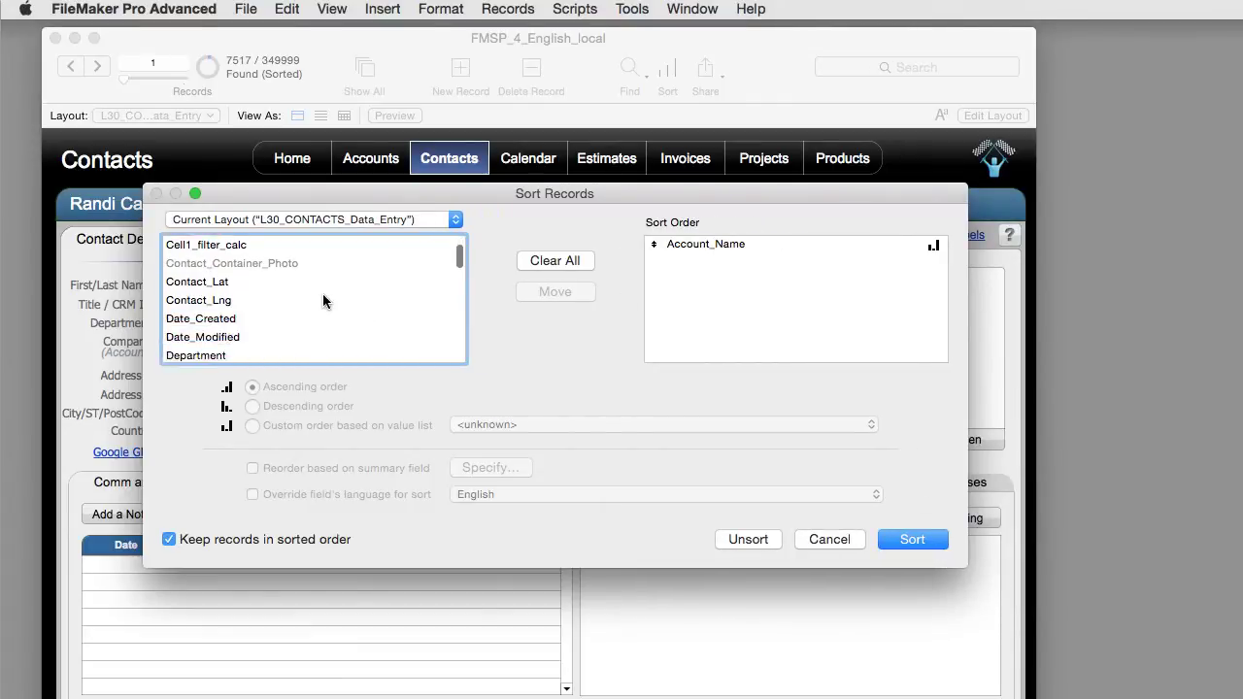
pyautogui.scroll(5, 322, 293)
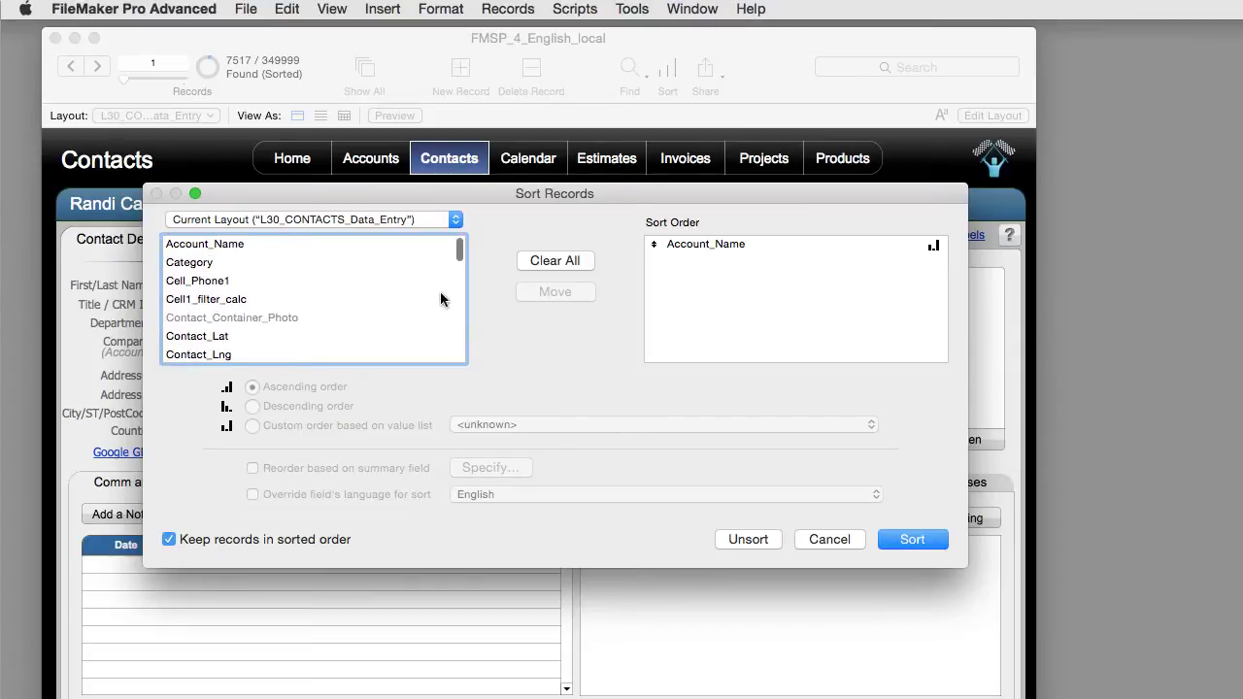
pyautogui.doubleClick(733, 244)
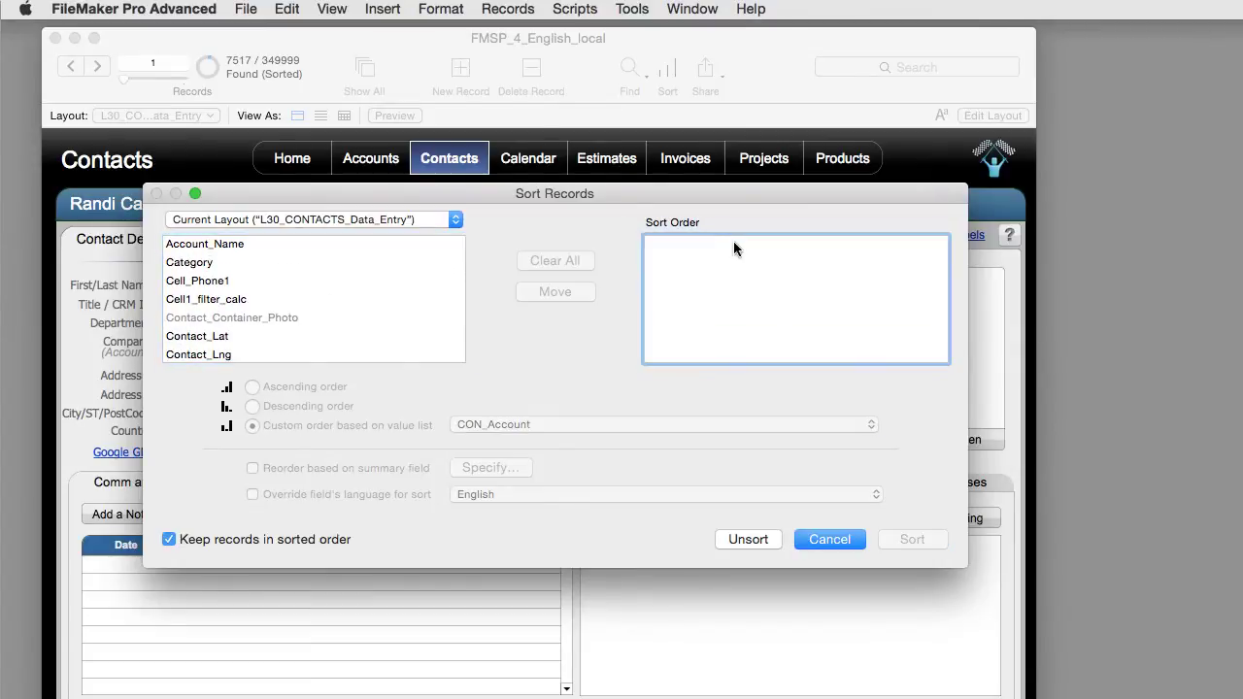
# Add Name_Last and Name_First to the sort order.
pyautogui.click(215, 282)
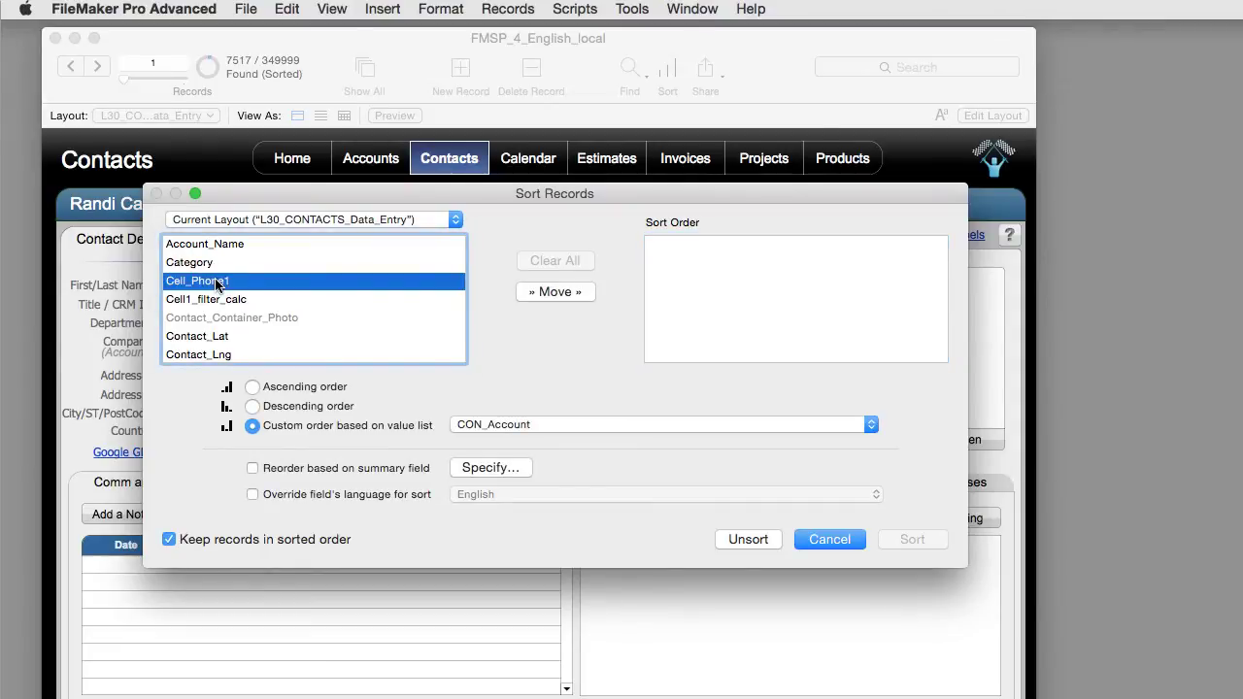
pyautogui.press('f')
pyautogui.scroll(-4, 214, 301)
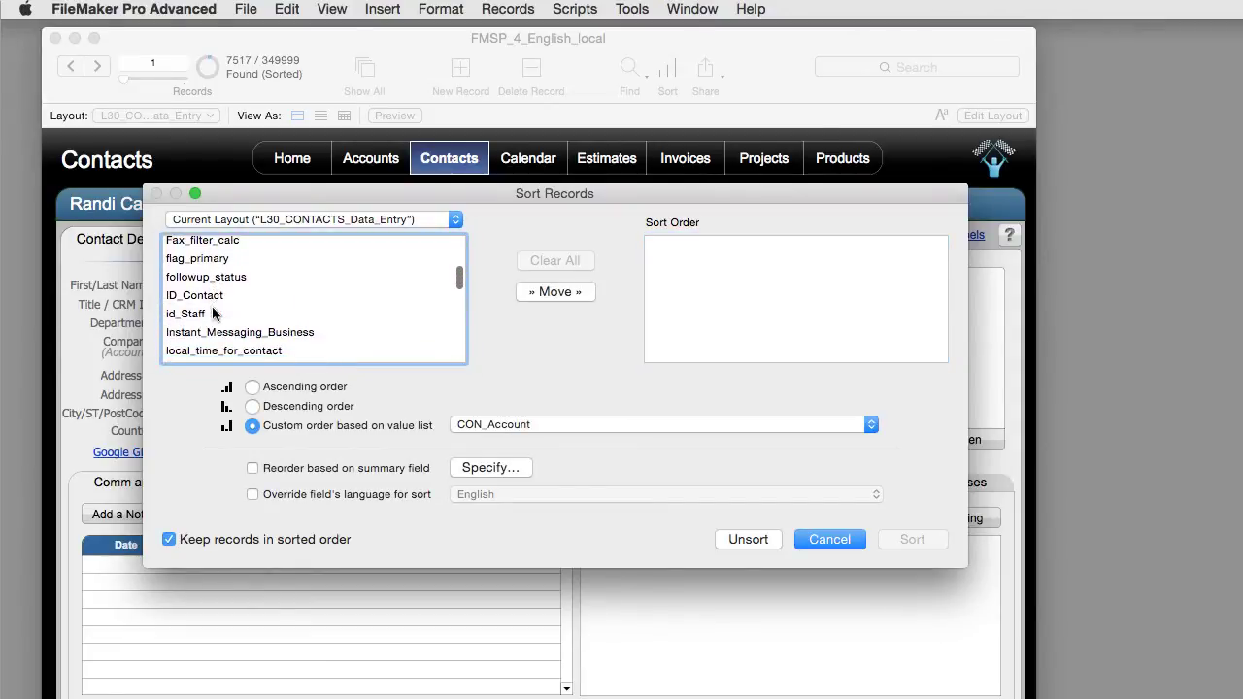
pyautogui.scroll(-1, 213, 312)
pyautogui.press('n')
pyautogui.scroll(-3, 213, 312)
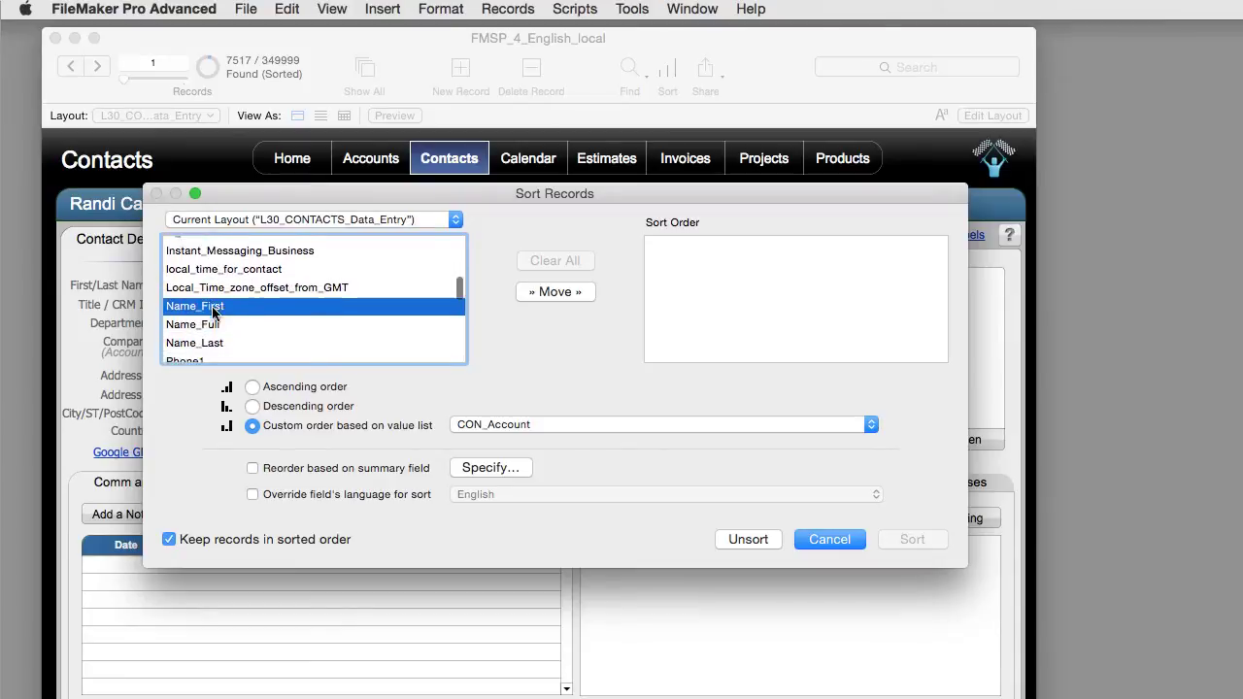
pyautogui.scroll(-1, 215, 310)
pyautogui.doubleClick(212, 318)
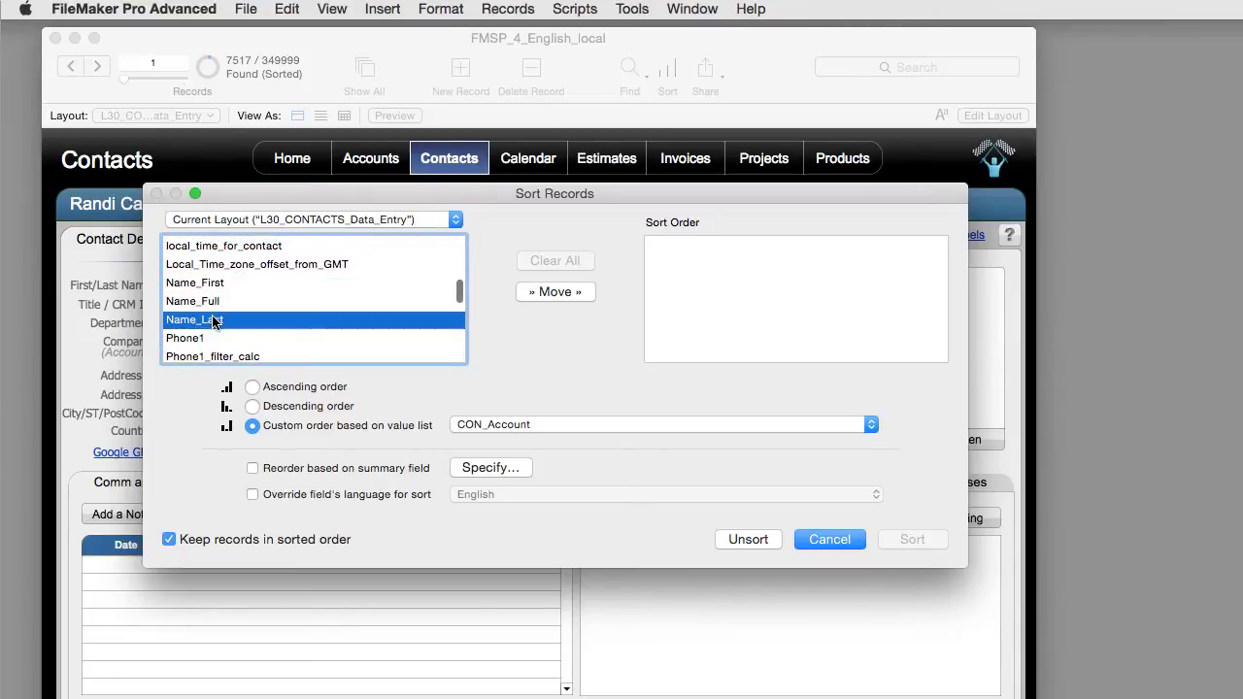
pyautogui.doubleClick(219, 283)
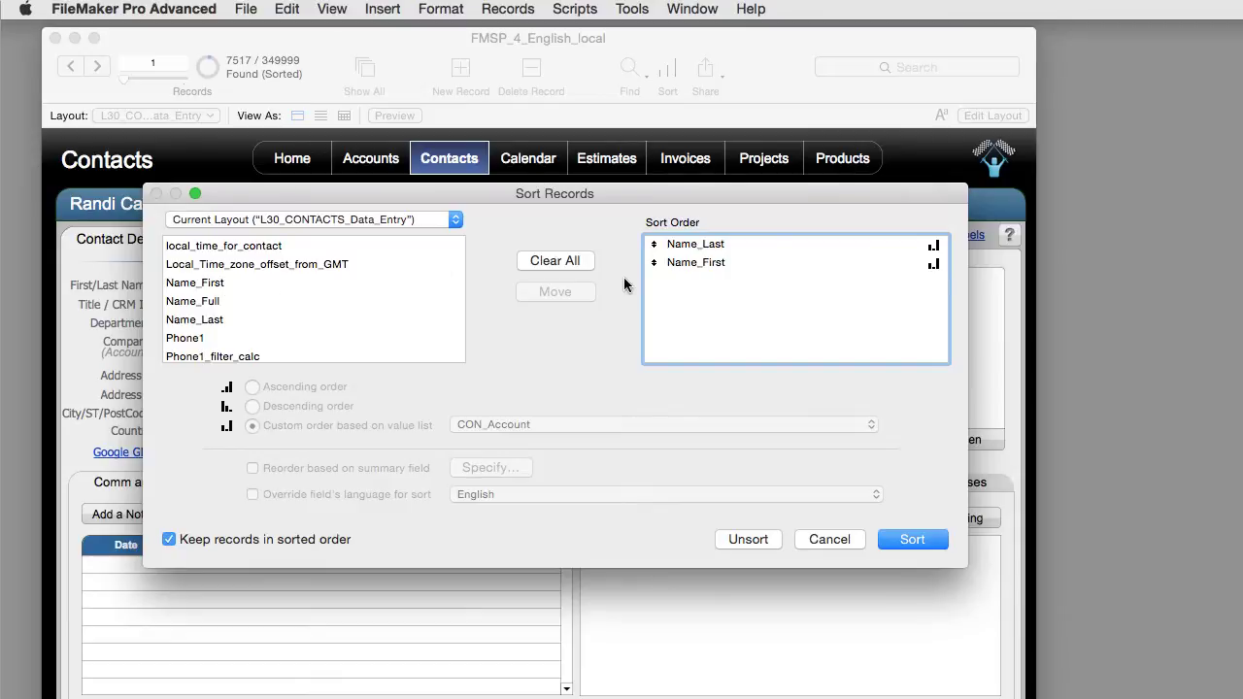
# Set Name_Last ascending and Name_First descending, then apply the sort.
pyautogui.click(729, 246)
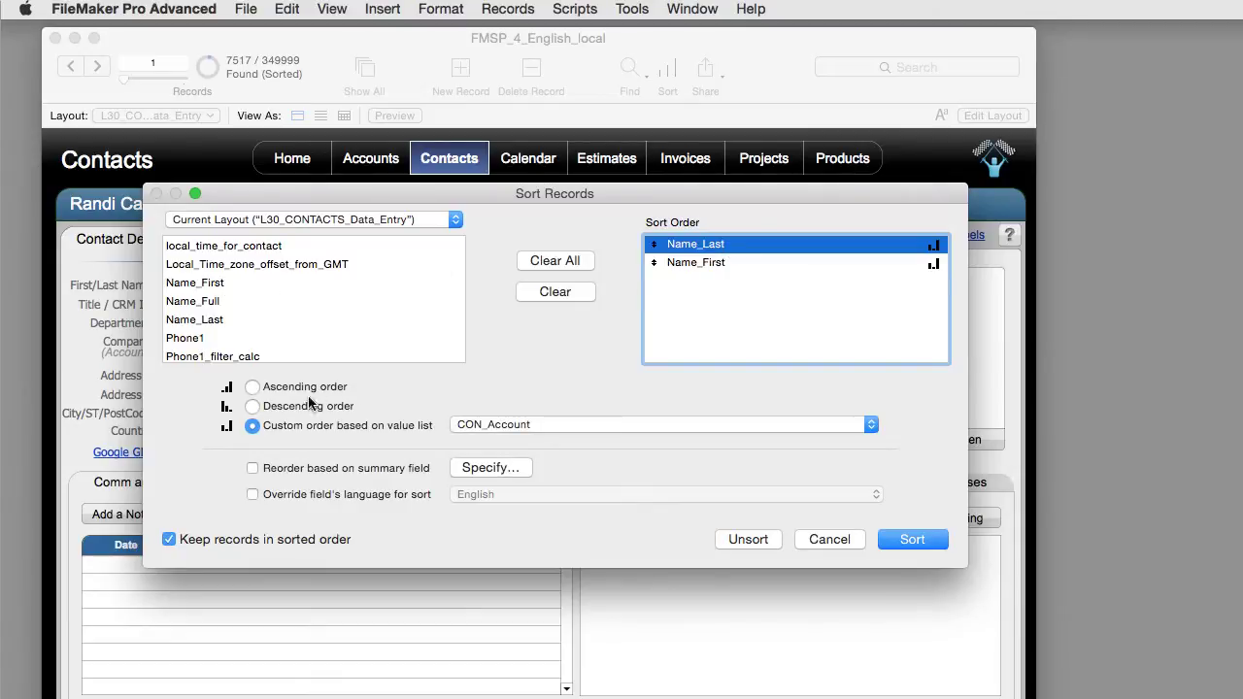
pyautogui.click(253, 387)
pyautogui.click(694, 263)
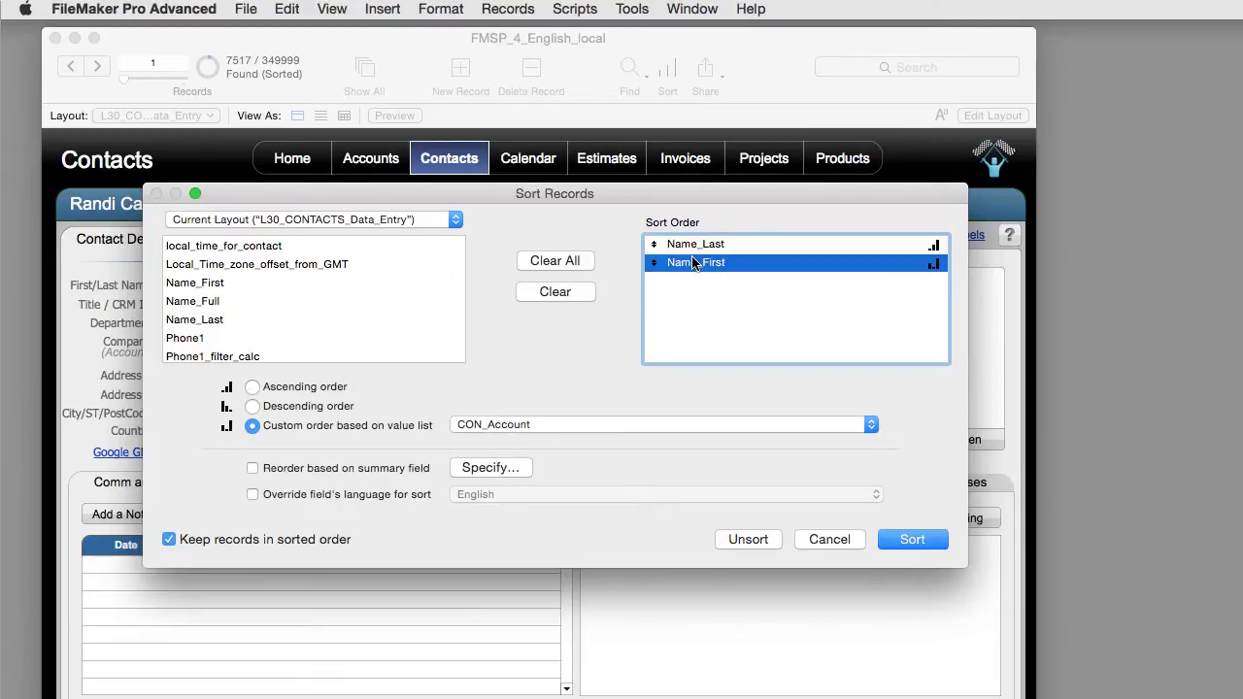
pyautogui.click(298, 408)
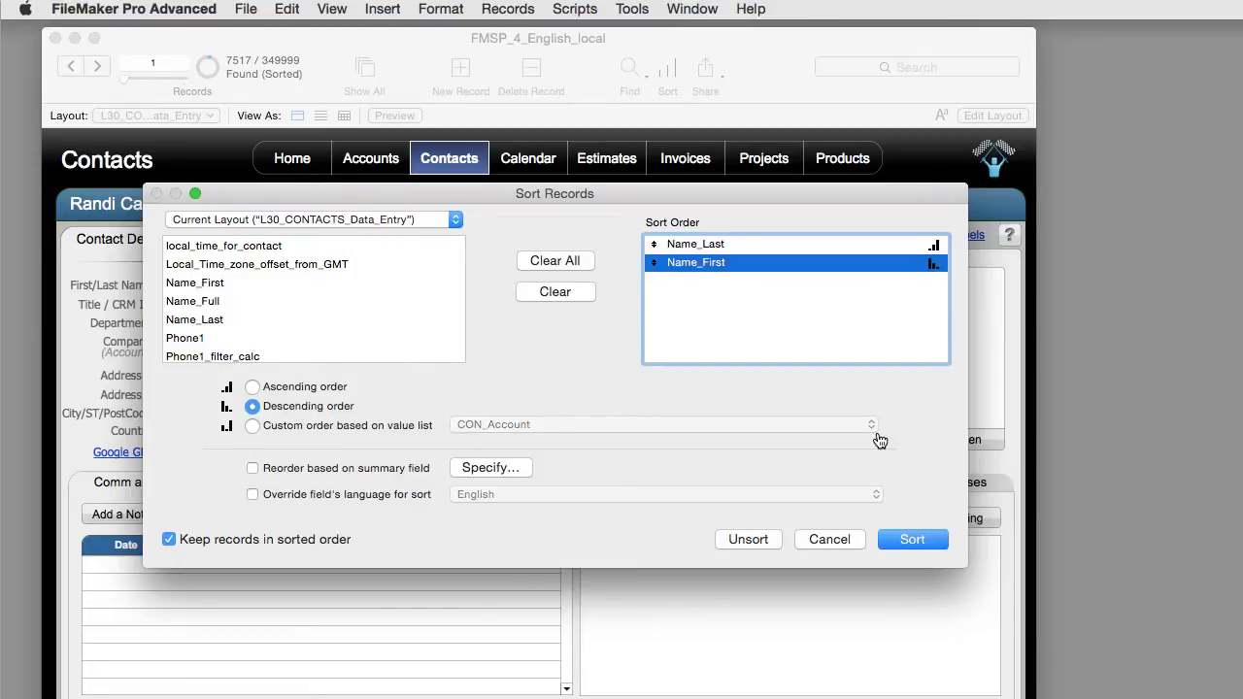
pyautogui.click(917, 541)
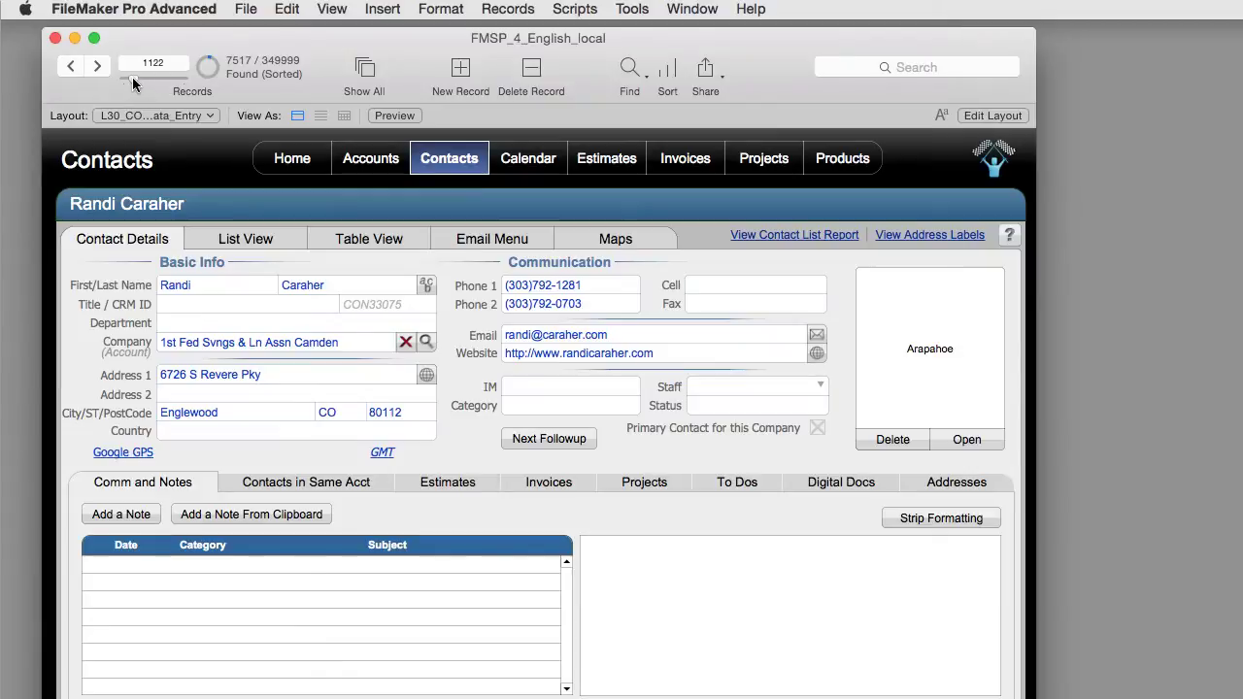
# Move forward to record 6014 of the sorted contacts with the record slider.
pyautogui.moveTo(133, 85); pyautogui.dragTo(179, 83)
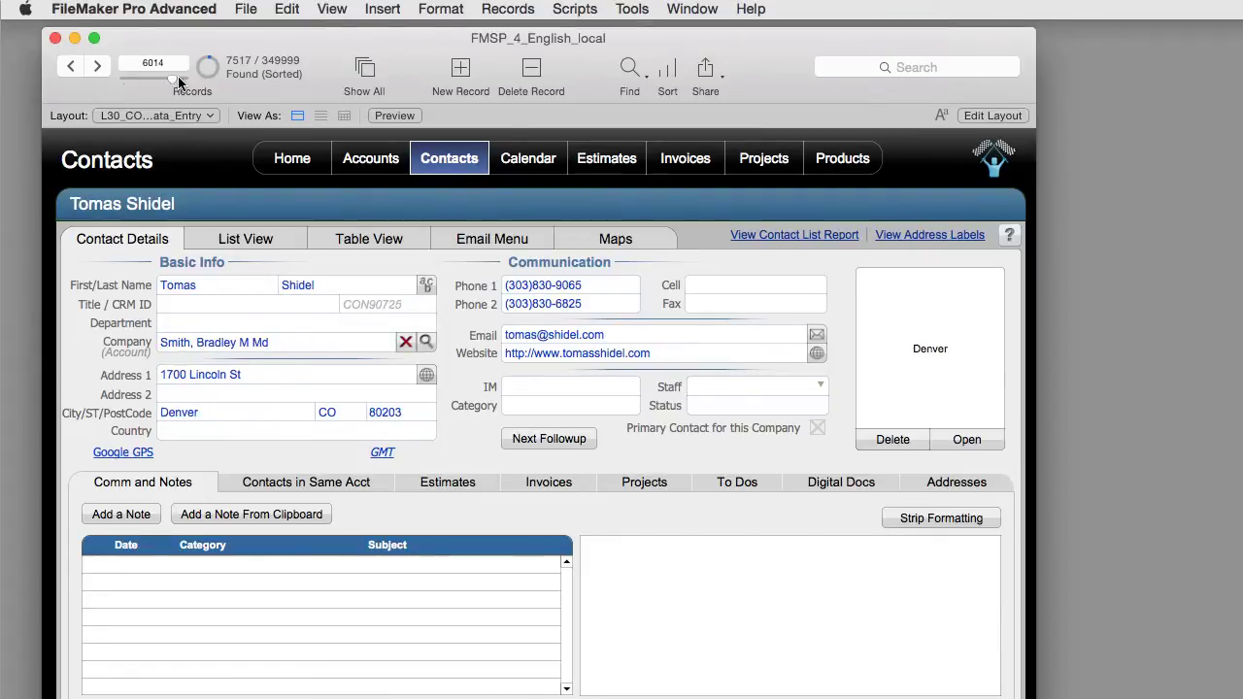
# Unsort the 7,517 CO contacts via the Sort Records dialog.
pyautogui.click(667, 71)
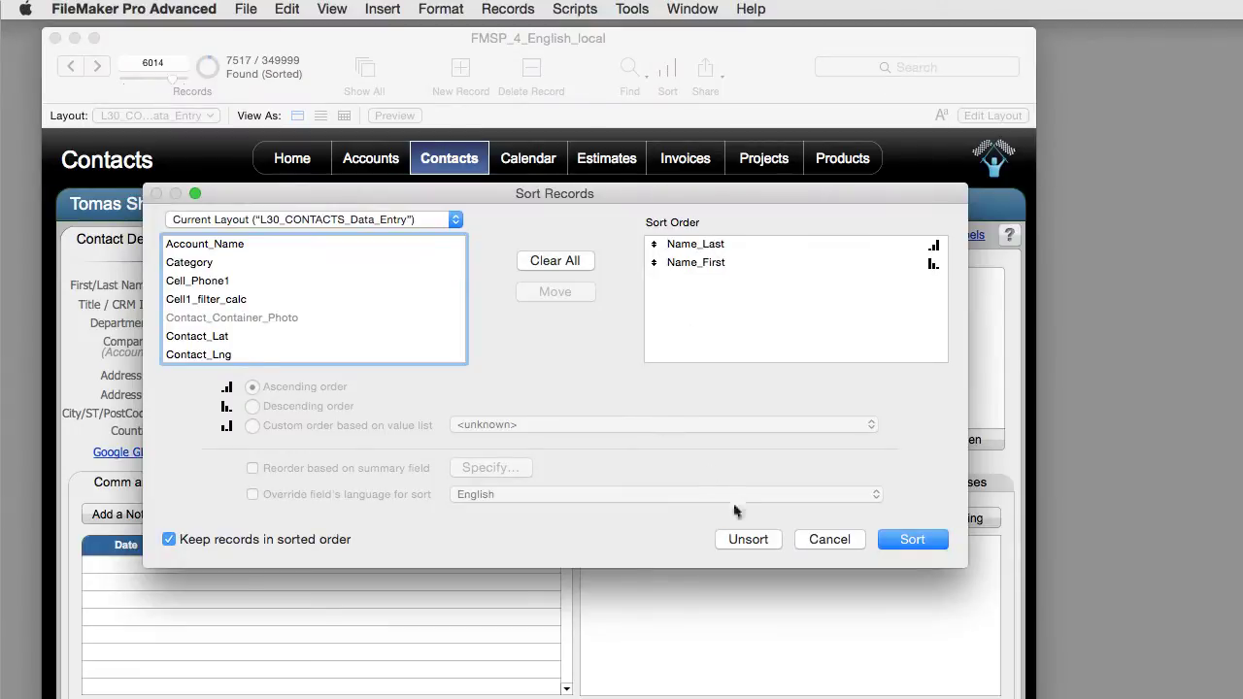
pyautogui.click(746, 540)
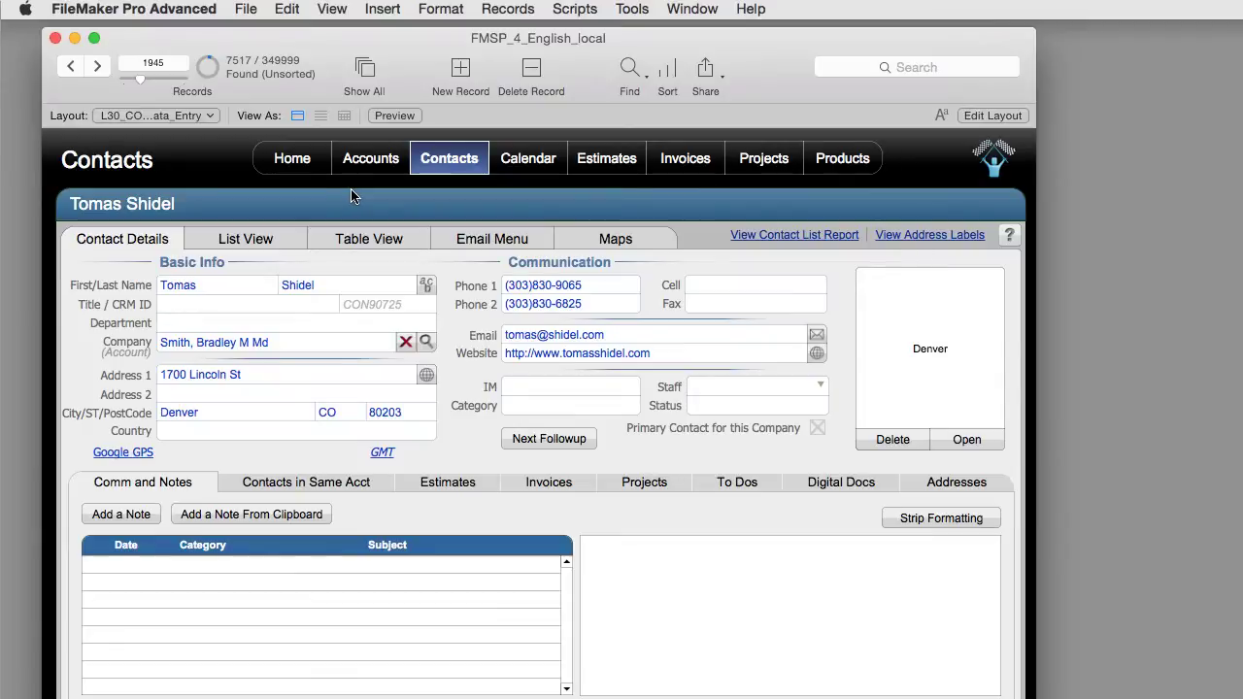
# Show all 349,999 contact records unsorted and return to record 1.
pyautogui.click(502, 10)
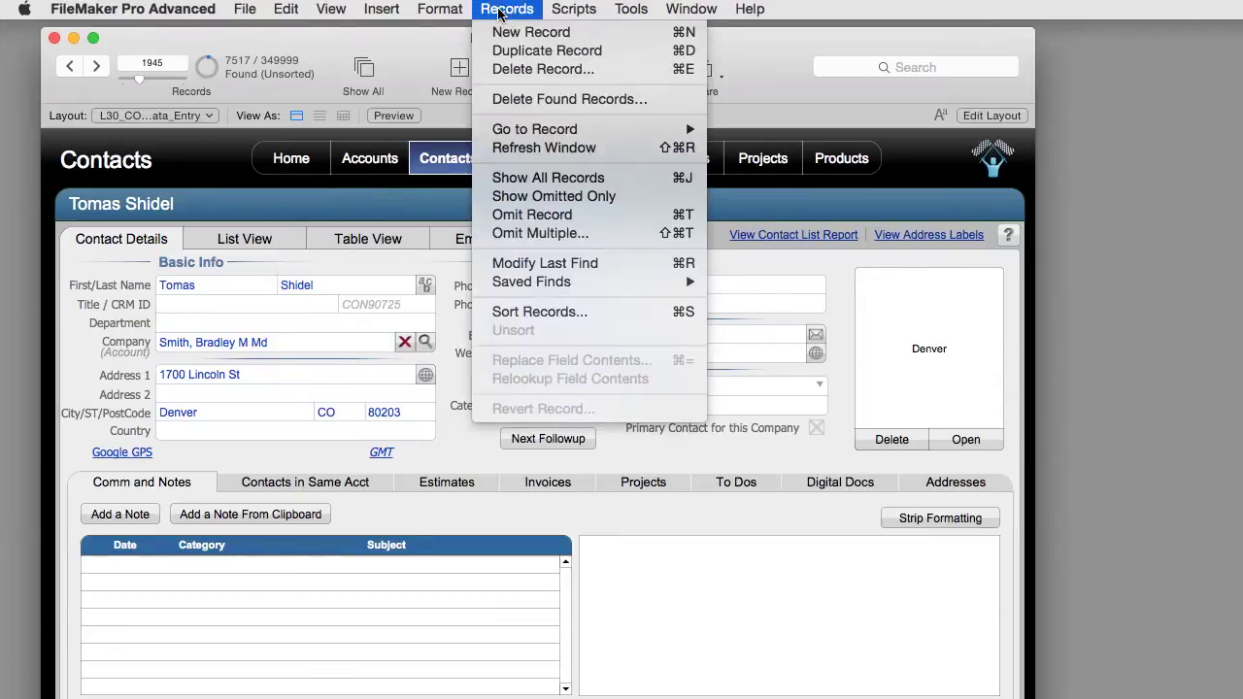
pyautogui.click(552, 177)
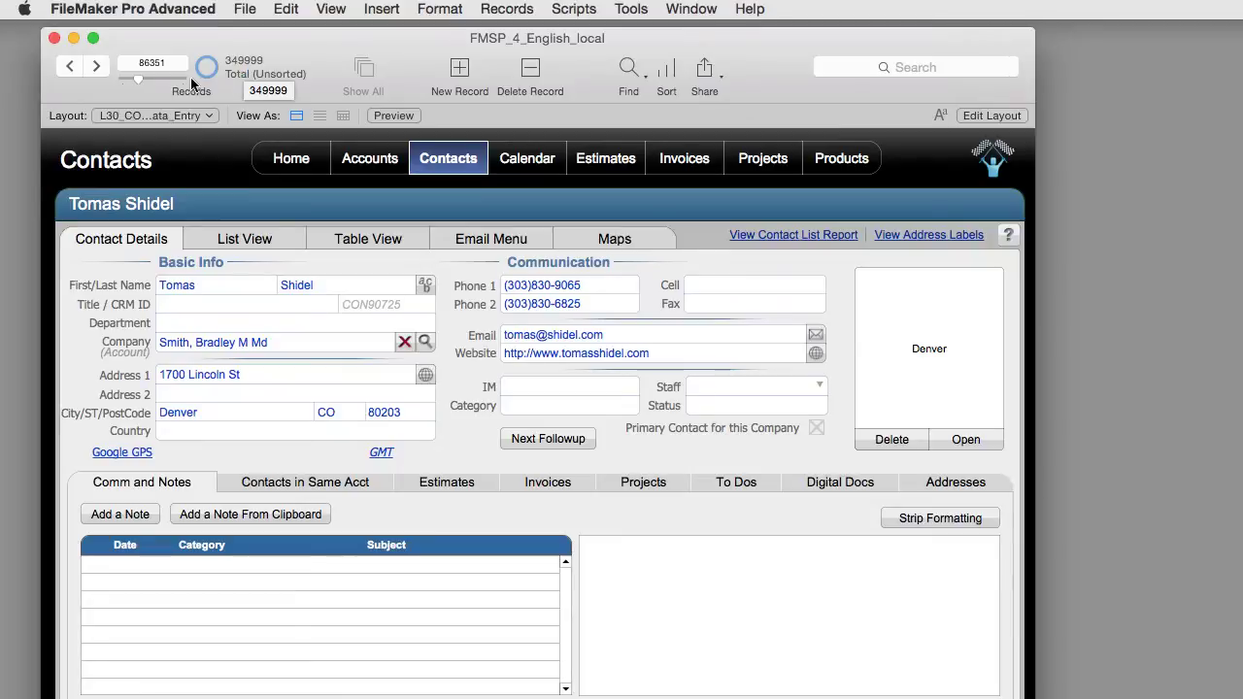
pyautogui.moveTo(143, 84); pyautogui.dragTo(107, 87)
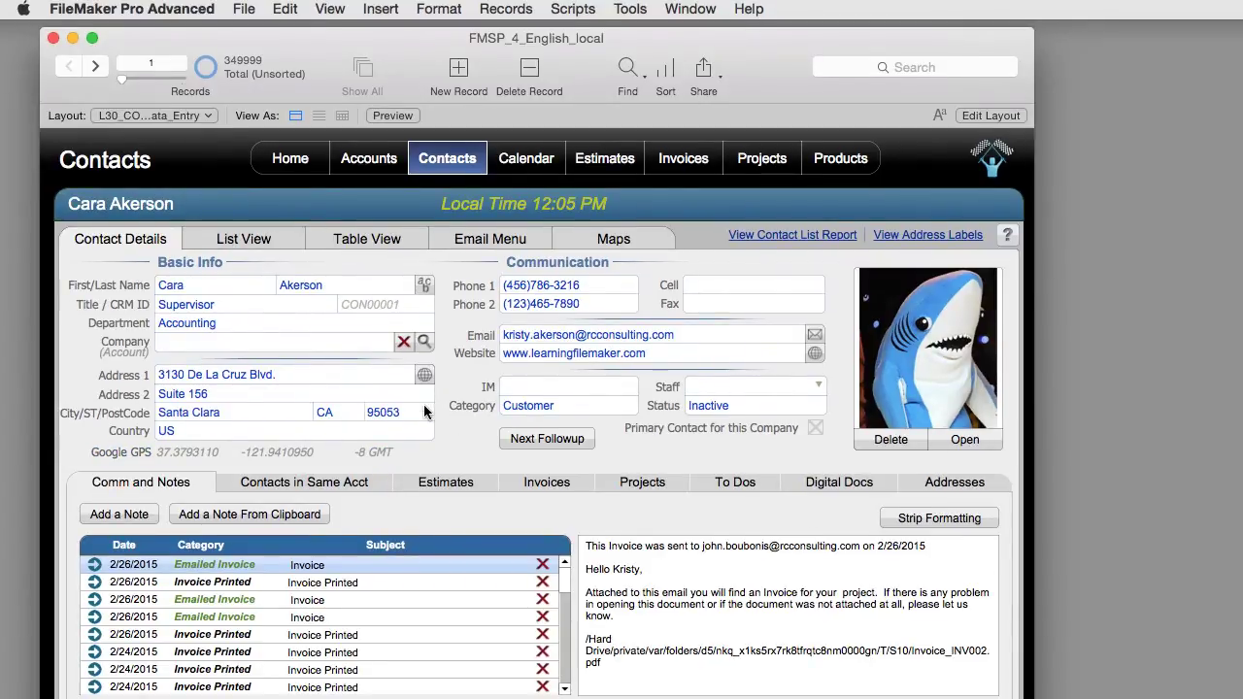
# Move the record slider to the end to display record 349,999.
pyautogui.click(159, 80)
pyautogui.moveTo(159, 79); pyautogui.dragTo(218, 79)
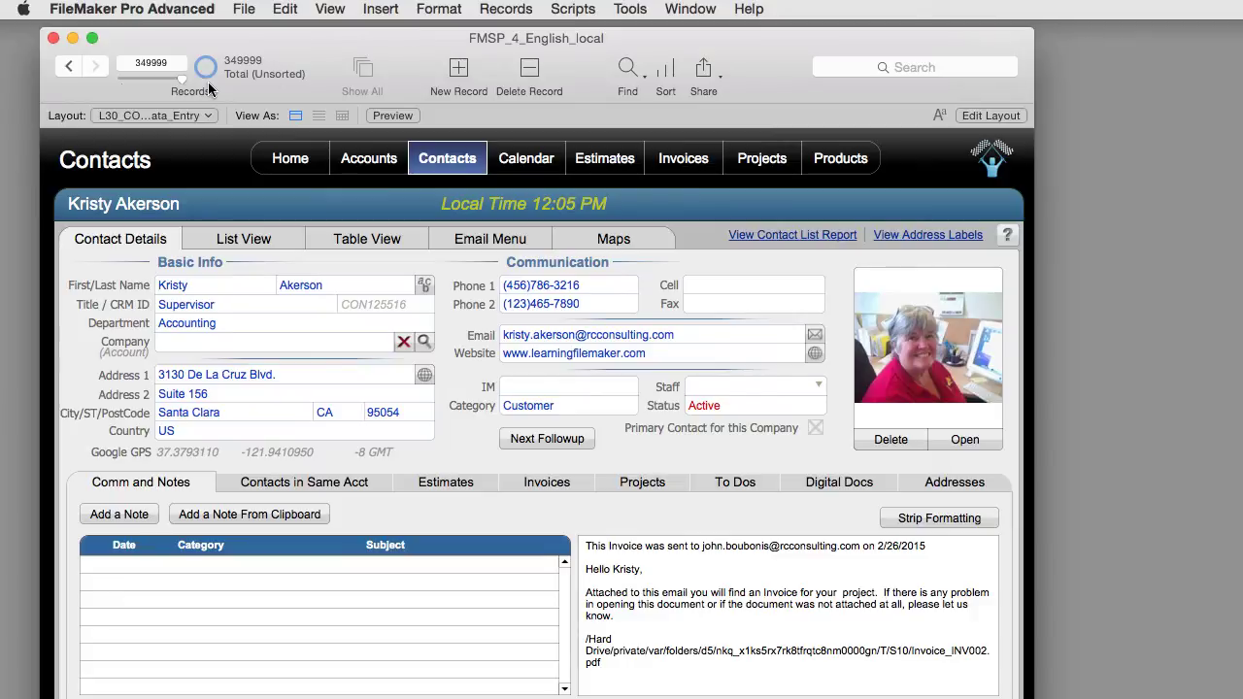
# Enter Find mode with a blank request and show the Insert: Operators list.
pyautogui.click(628, 74)
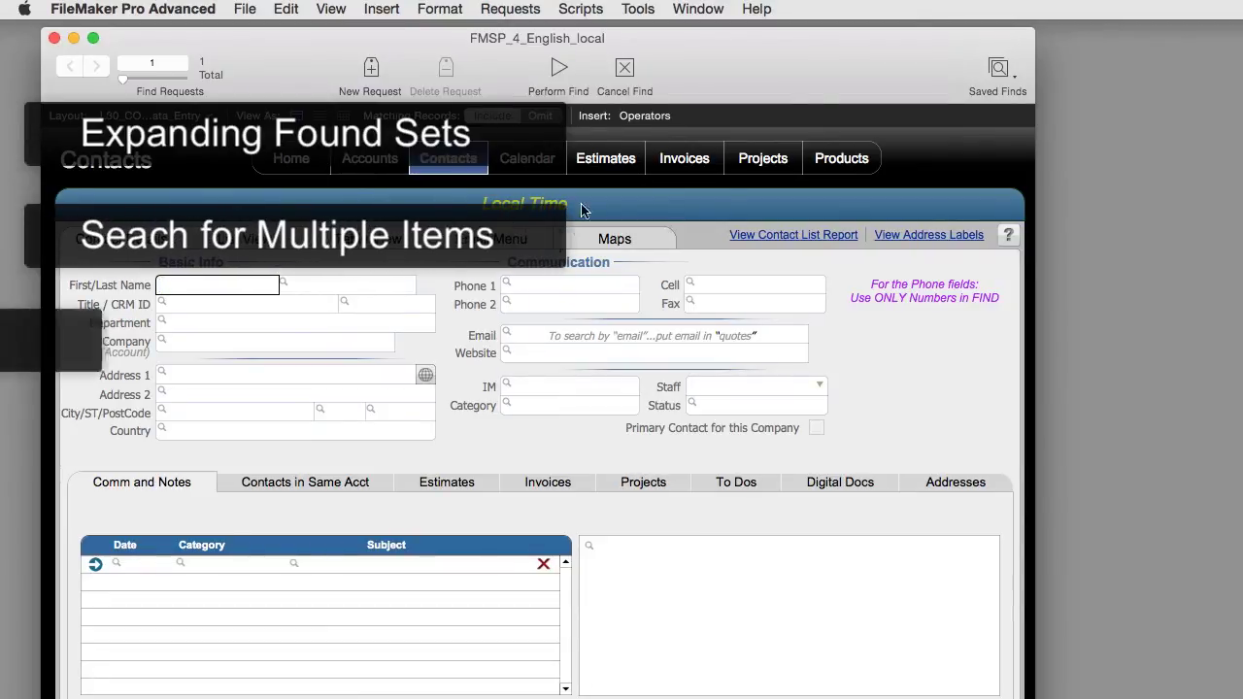
pyautogui.click(641, 116)
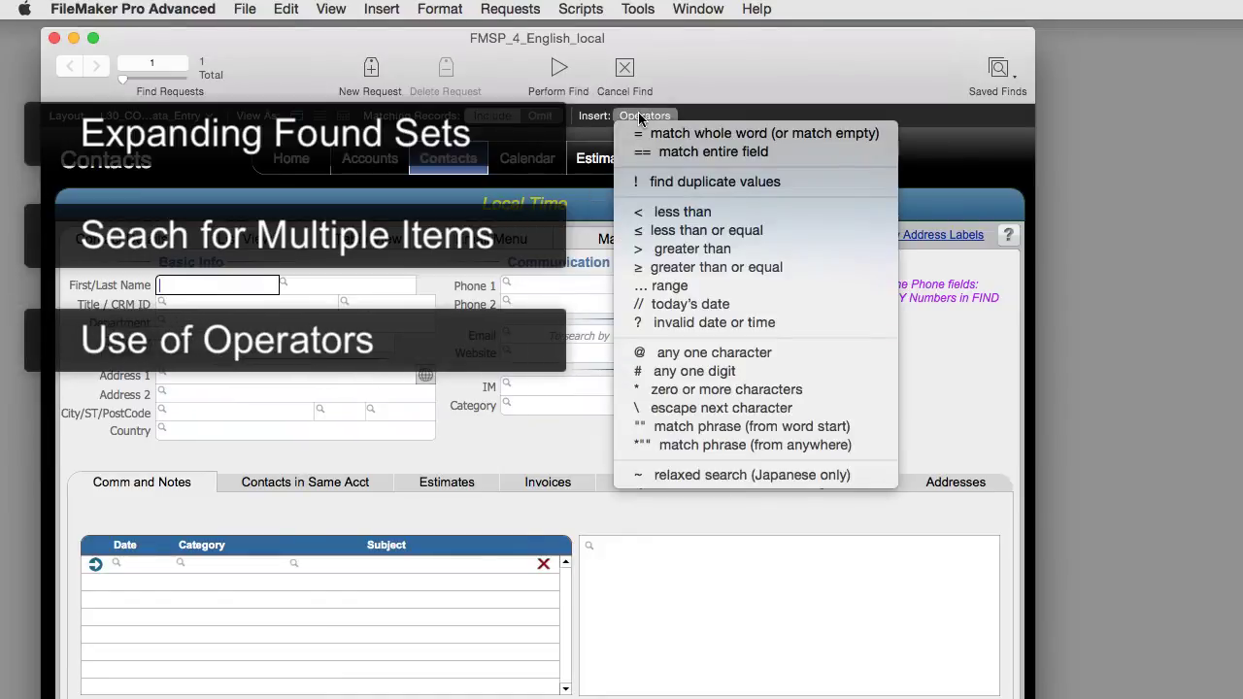